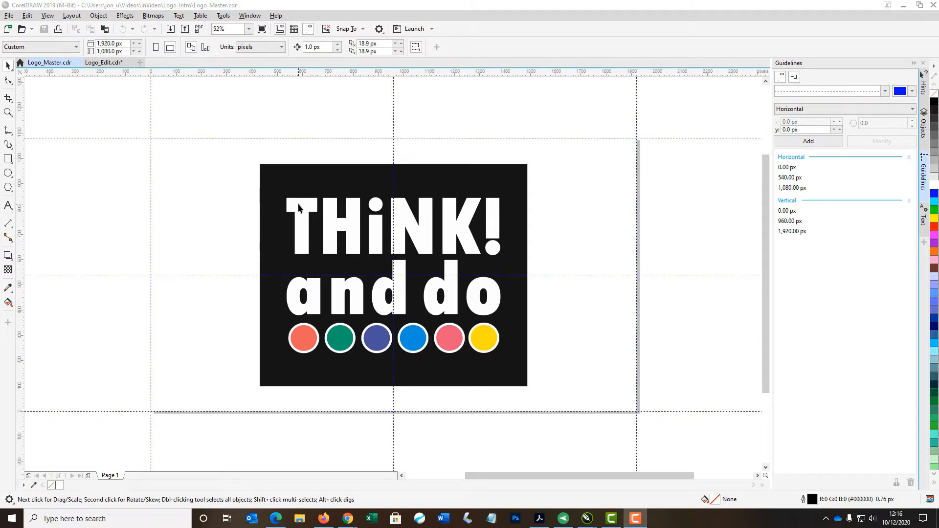
Switch from the master logo file to the Logo_Edit.cdr document.
left_click(162, 208)
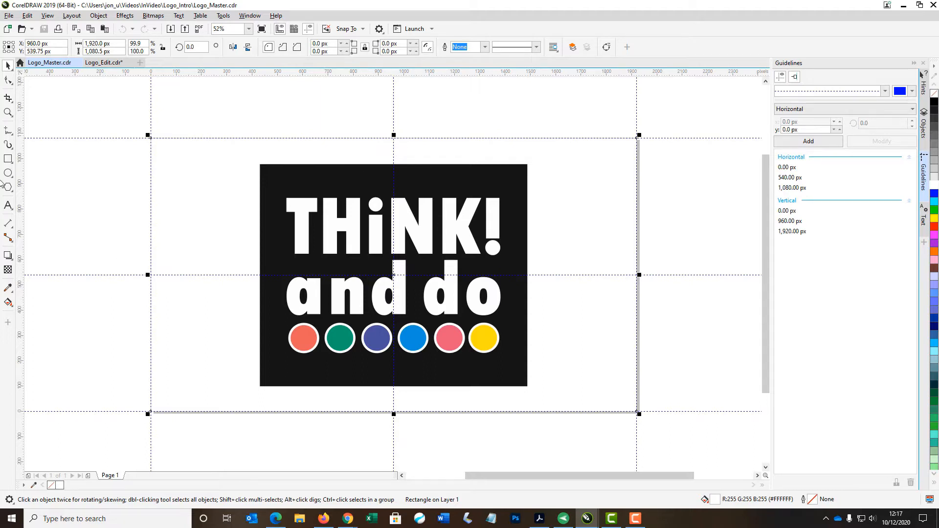
left_click(103, 63)
left_click(65, 64)
left_click(104, 63)
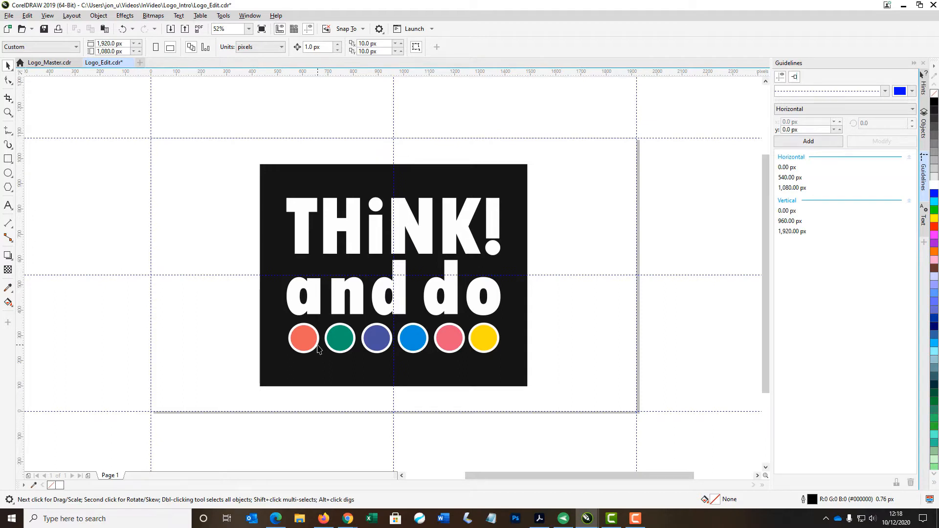
Delete all six coloured circles beneath the logo text.
left_click(474, 339)
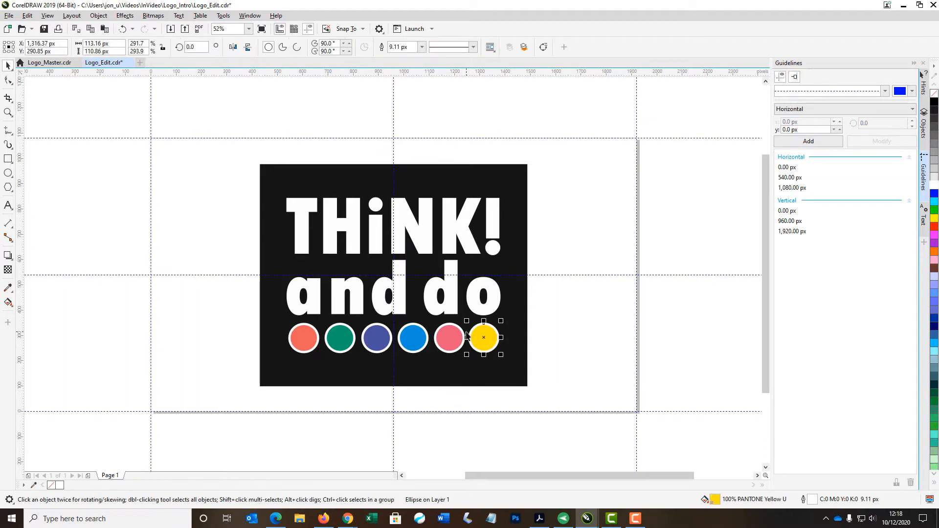
key("Delete")
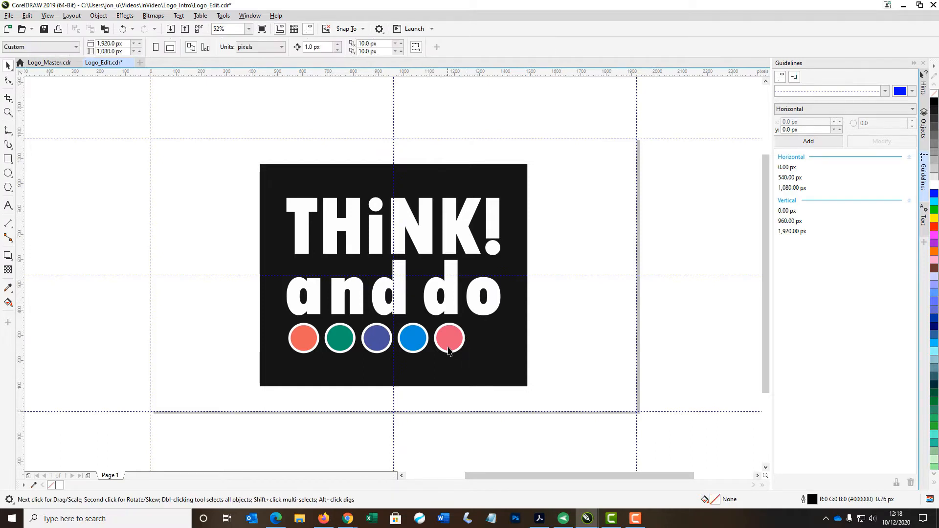
left_click(449, 349)
key("Delete")
left_click(413, 349)
key("Delete")
left_click(376, 348)
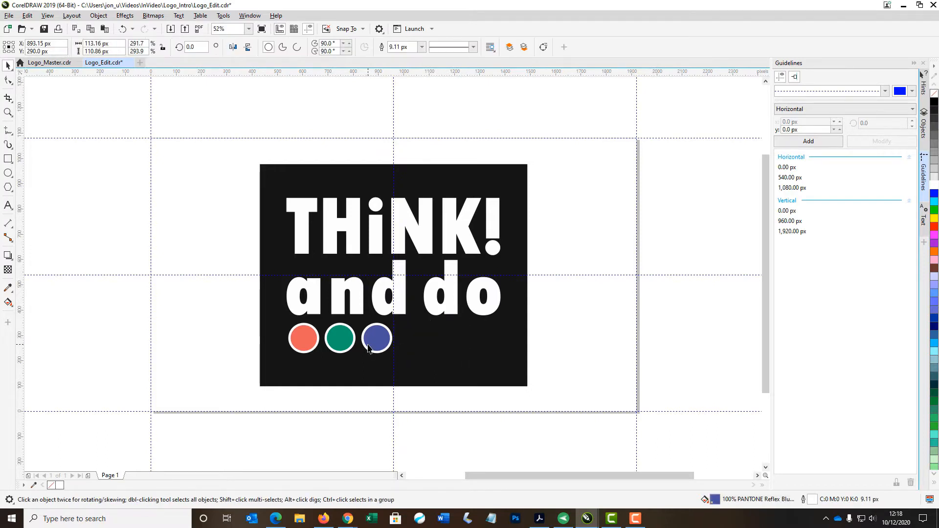
key("Delete")
left_click(337, 348)
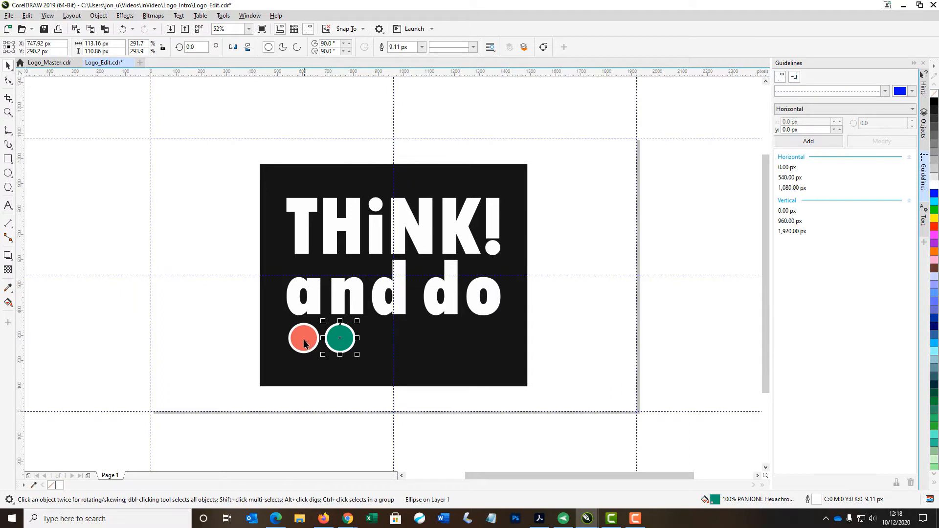
key("Delete")
left_click(305, 343)
key("Delete")
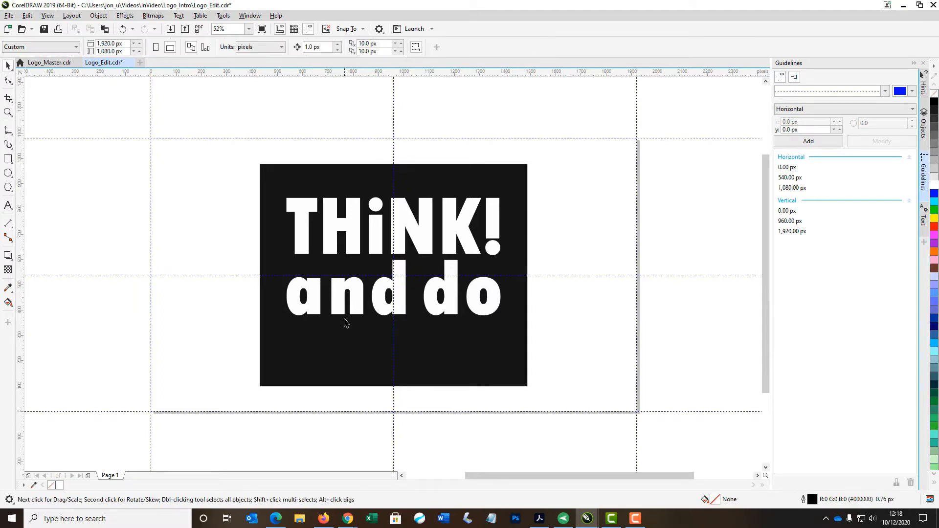
Delete the "and do" and "THiNK!" text lines, leaving only the background shapes.
left_click(345, 318)
key("Delete")
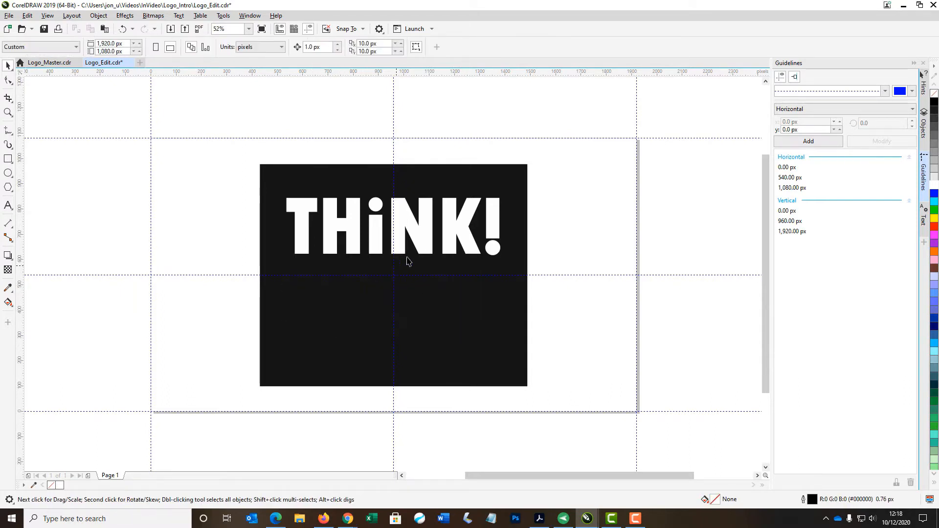
left_click(403, 257)
key("Delete")
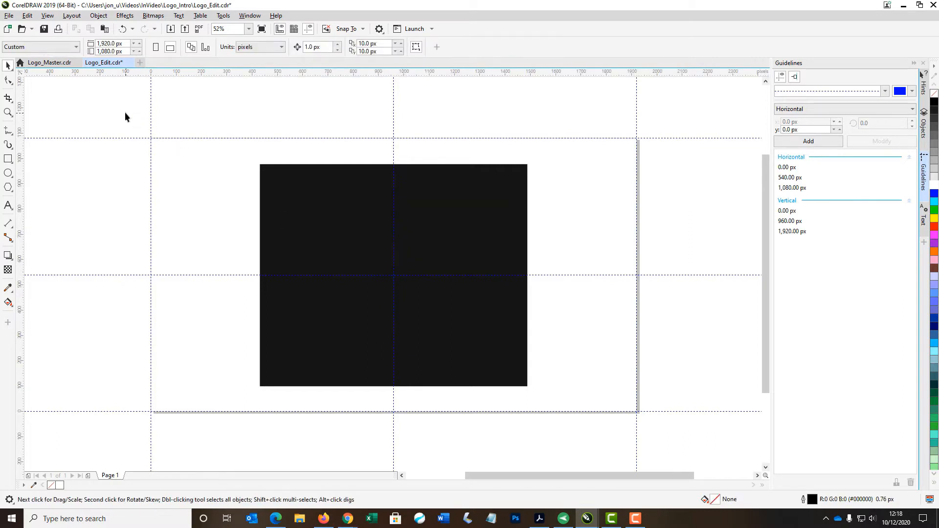
Select both background rectangles and begin exporting them as a PNG to the Videos > InVideo > Logo_Intro folder.
left_click_drag(124, 112, 691, 427)
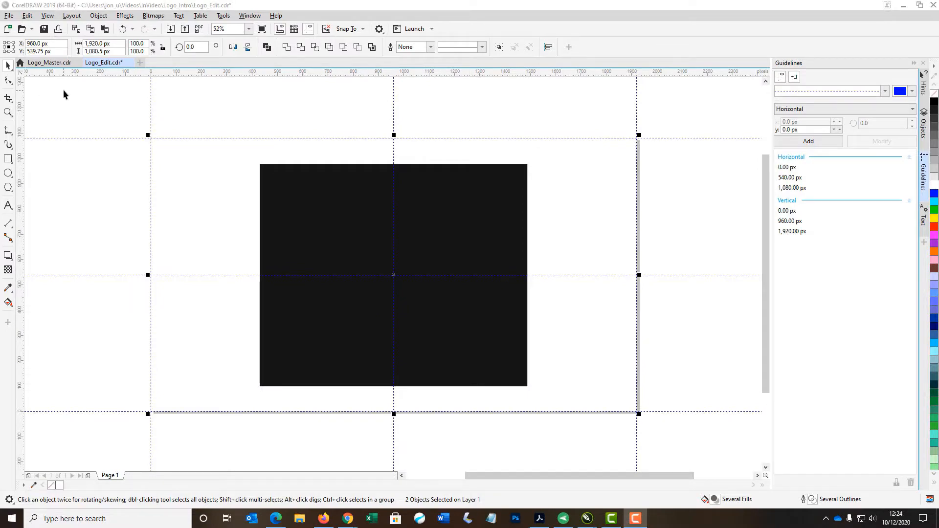
left_click(184, 29)
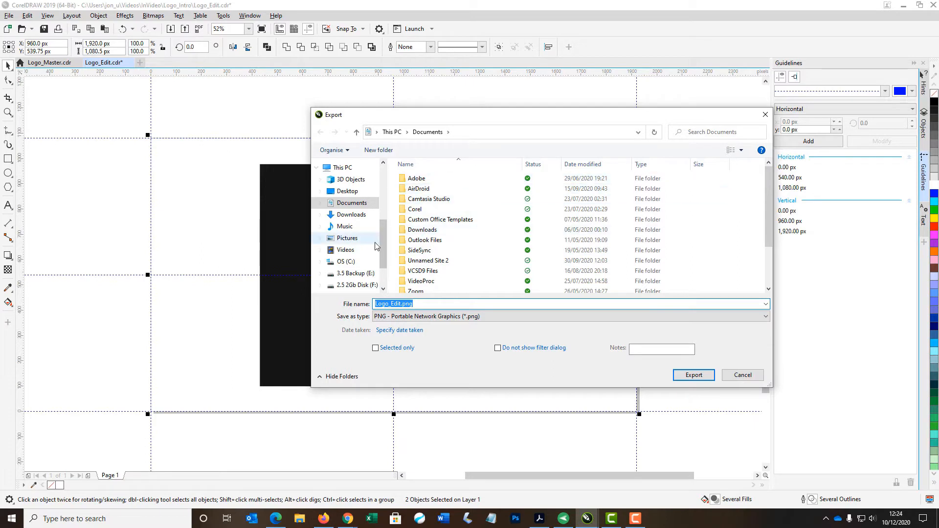
left_click(345, 250)
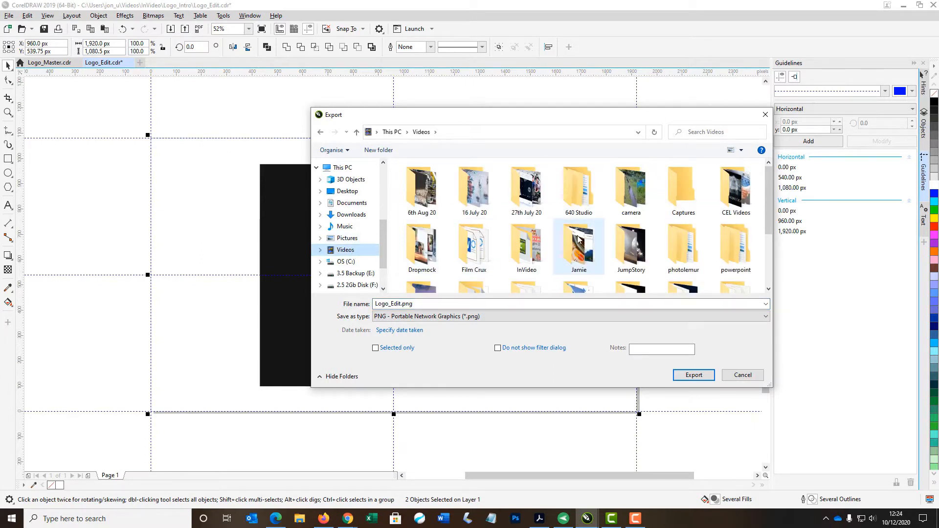
left_click(541, 250)
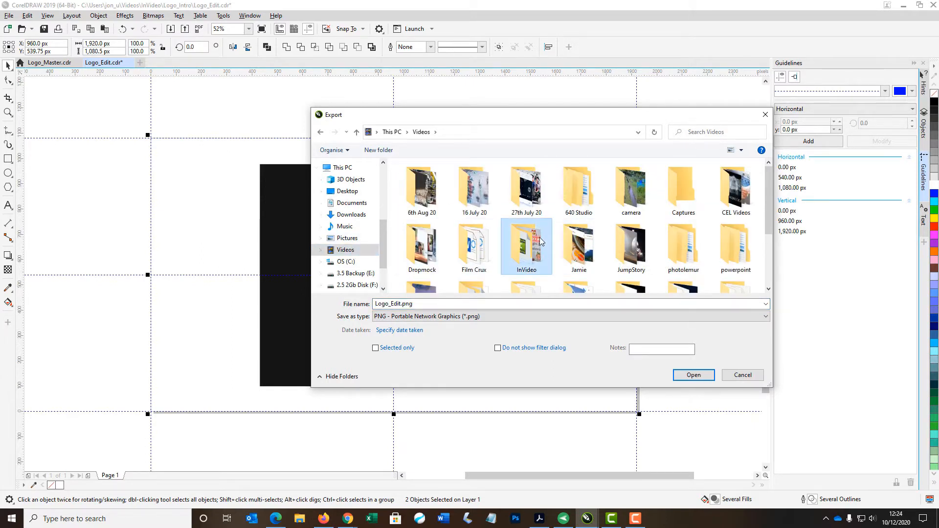
double_click(535, 245)
scroll(568, 270, "down", 1)
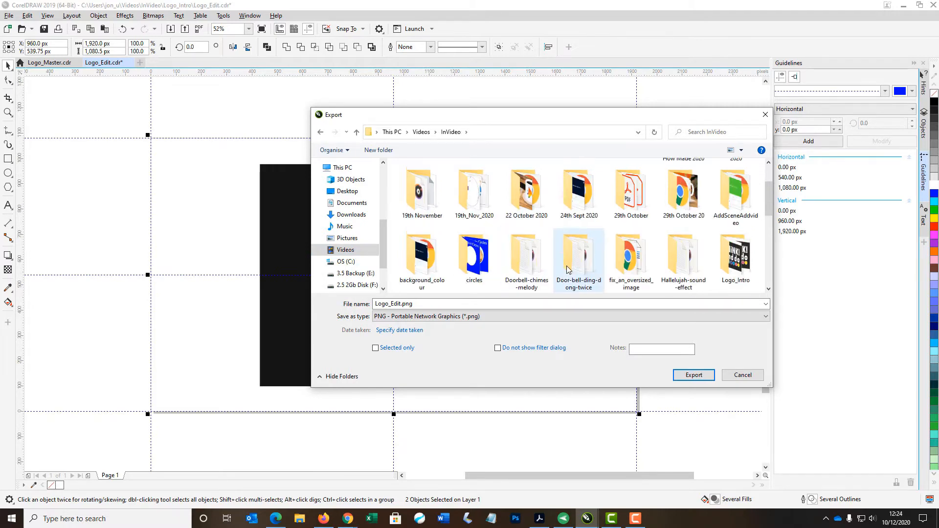
scroll(567, 270, "down", 1)
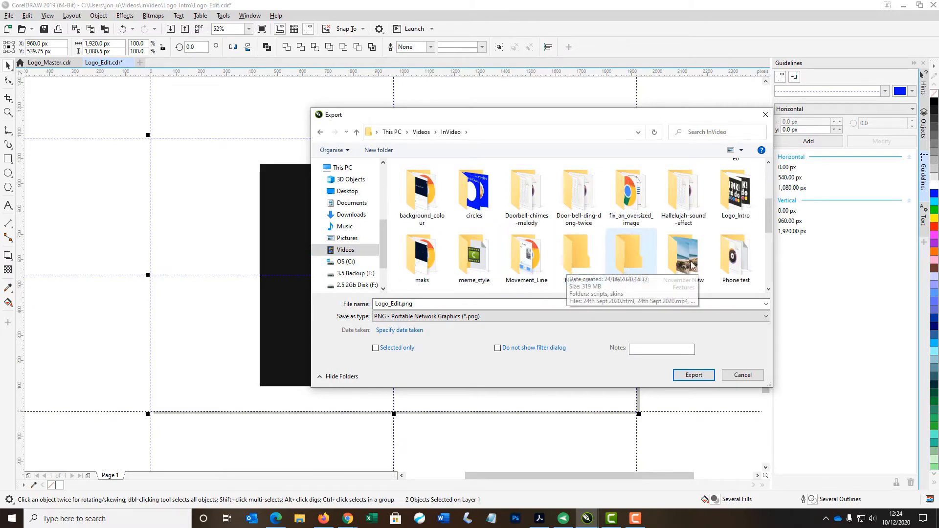
double_click(736, 202)
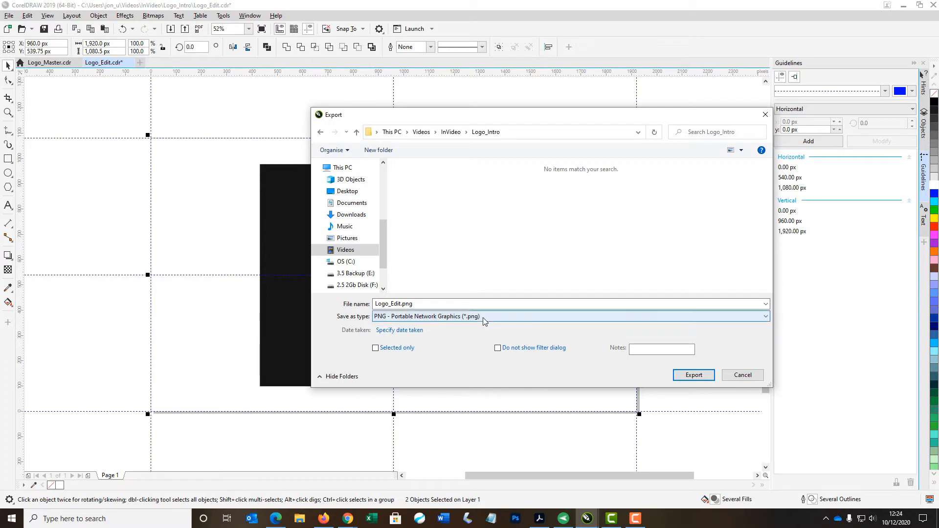
Name the export file Background and complete the PNG export with the existing image settings.
double_click(400, 304)
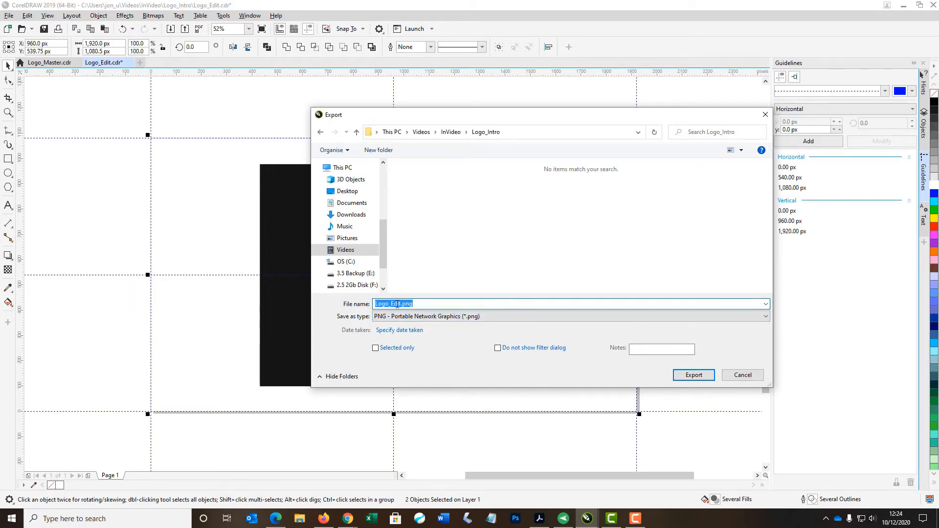
left_click_drag(400, 303, 369, 301)
key("Delete")
key("Delete")
type("Background")
left_click(700, 376)
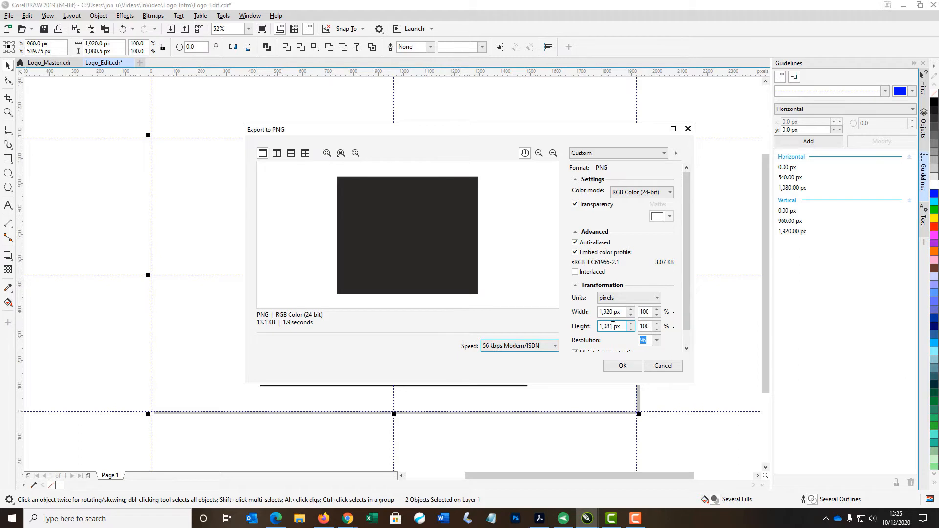
left_click(622, 367)
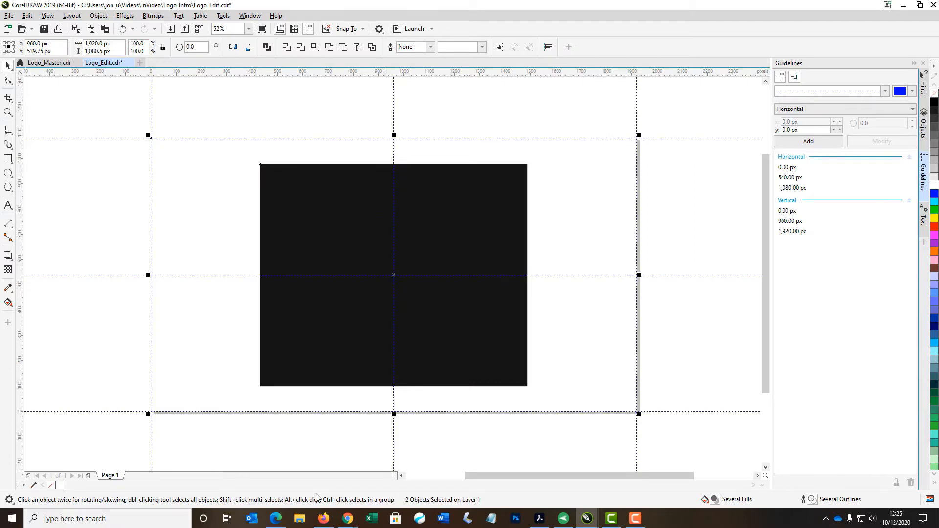
Switch to File Explorer, view Background.png from the InVideo > Logo_Intro folder, and close the image viewer.
left_click(299, 518)
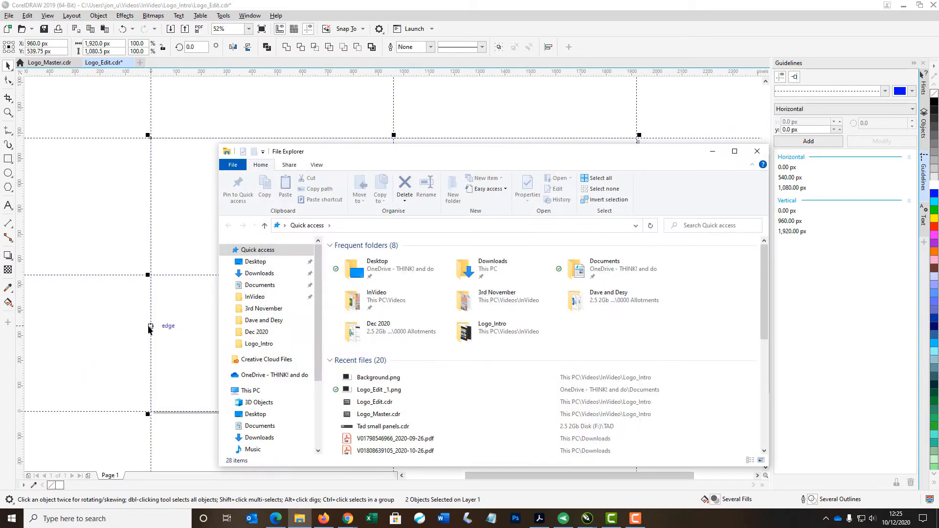
double_click(384, 296)
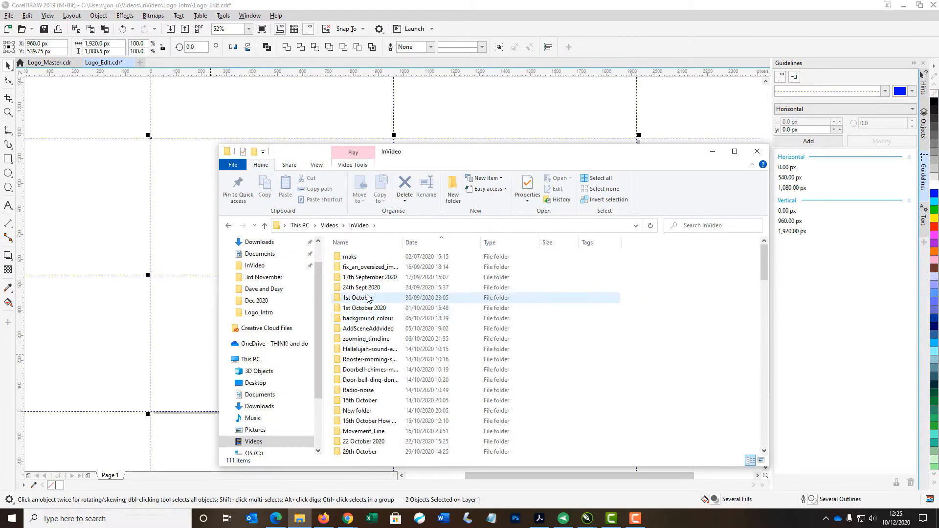
scroll(377, 318, "down", 6)
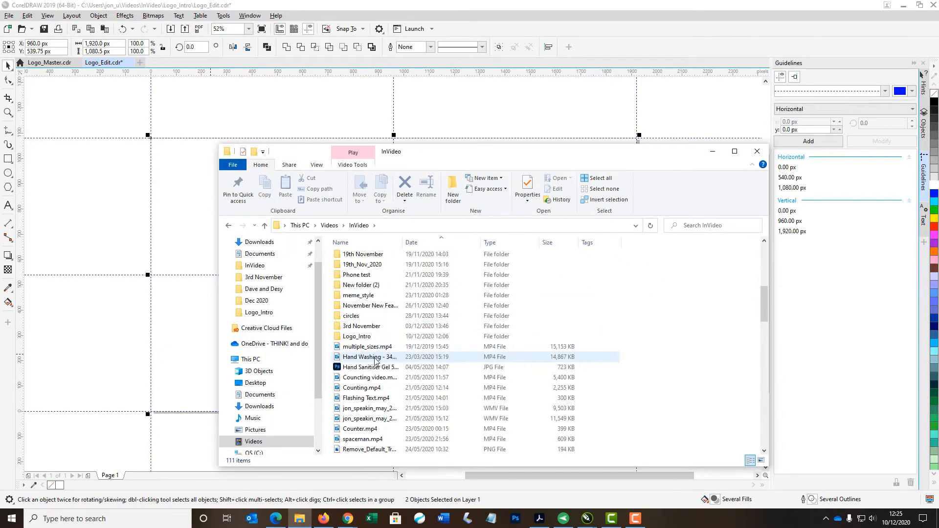
double_click(366, 339)
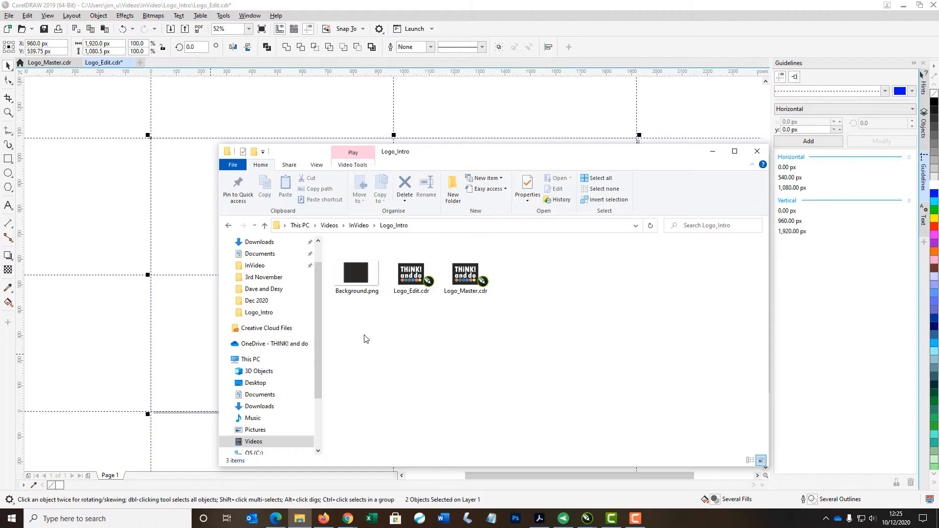
double_click(364, 278)
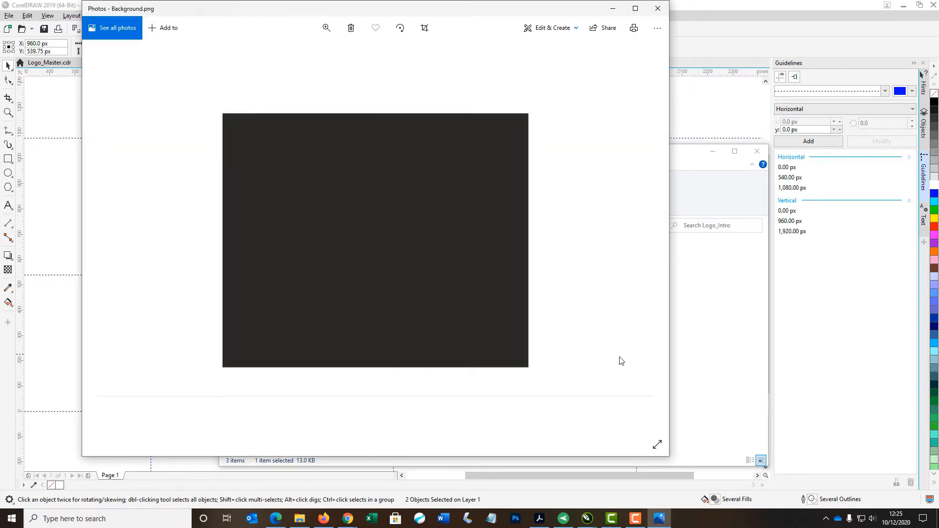
left_click(658, 9)
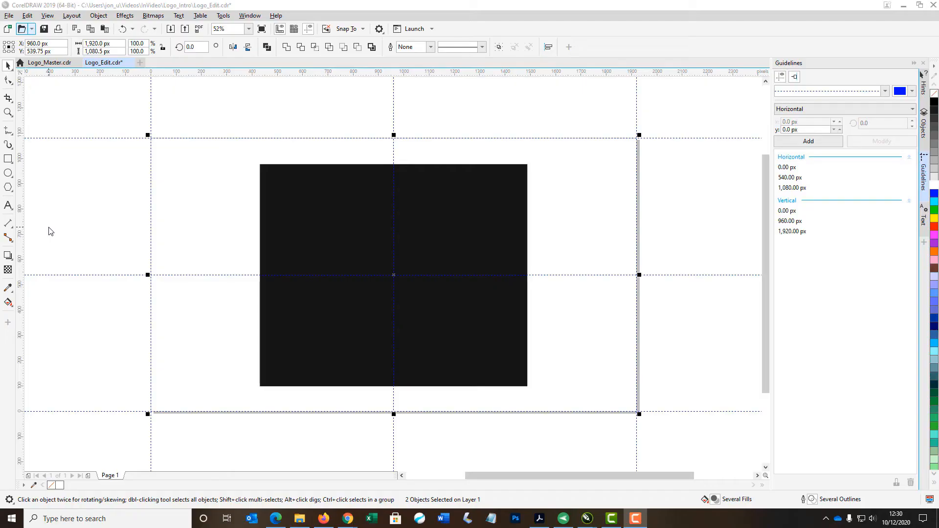
Export all the artwork of Logo_Master.cdr as Logo_Master.png in the Logo_Intro folder with transparency turned off.
left_click(50, 63)
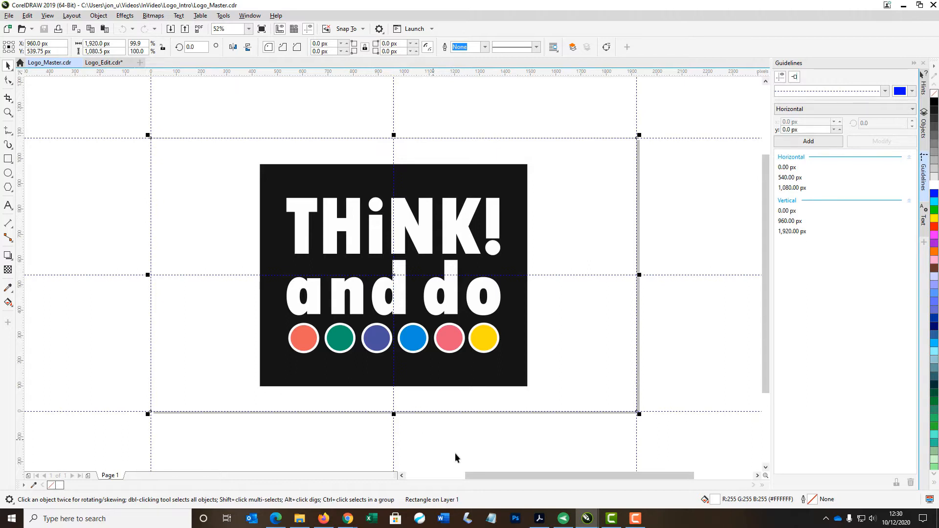
left_click(114, 124)
left_click_drag(114, 125, 665, 432)
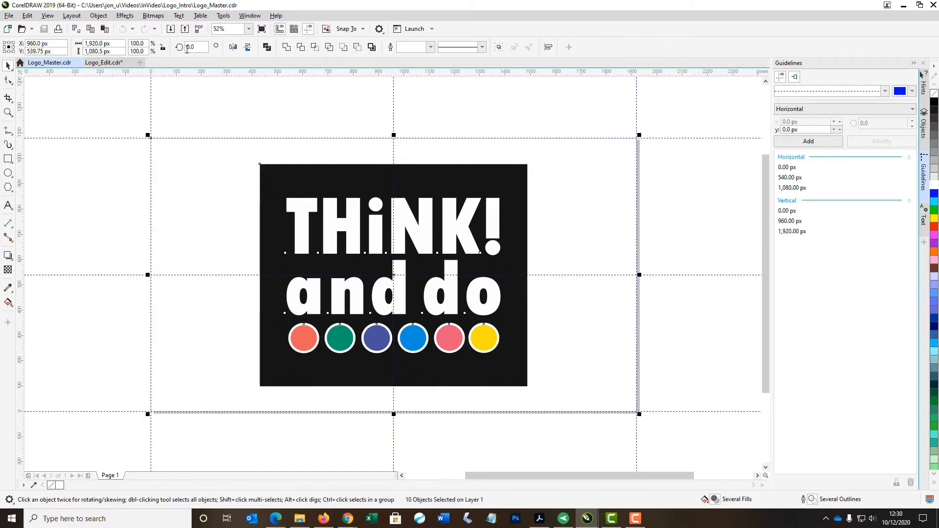
left_click(185, 30)
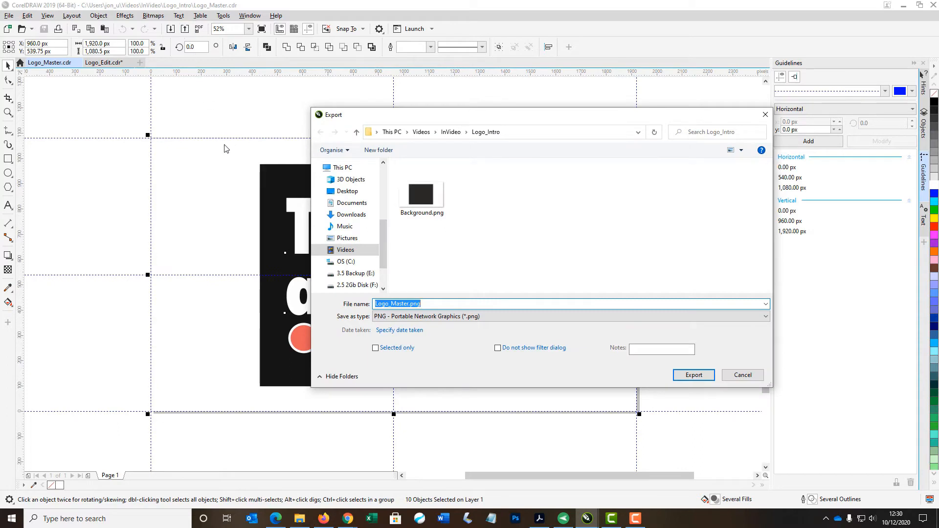
left_click(410, 305)
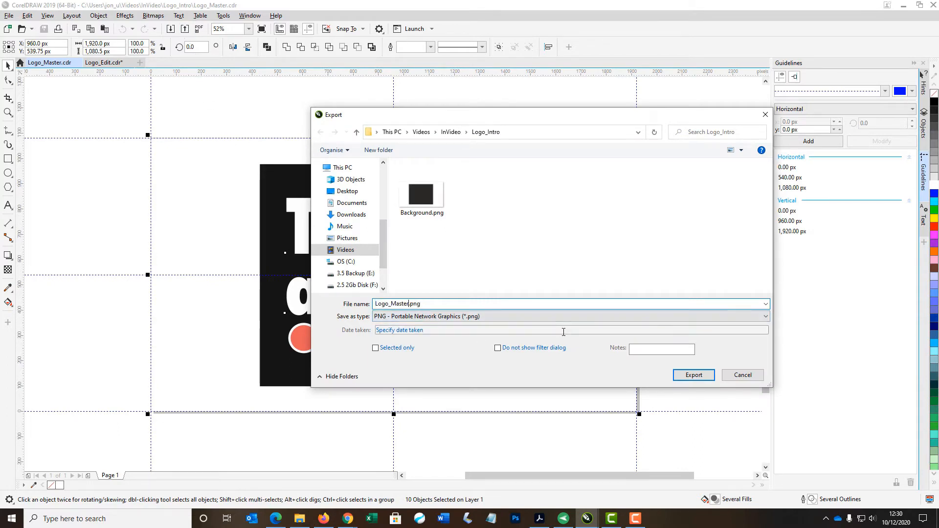
left_click(698, 378)
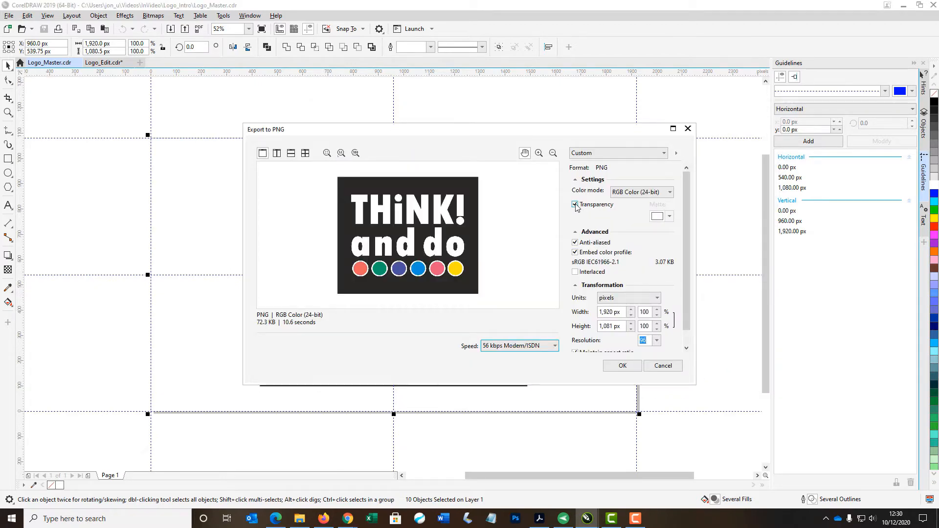
left_click(575, 205)
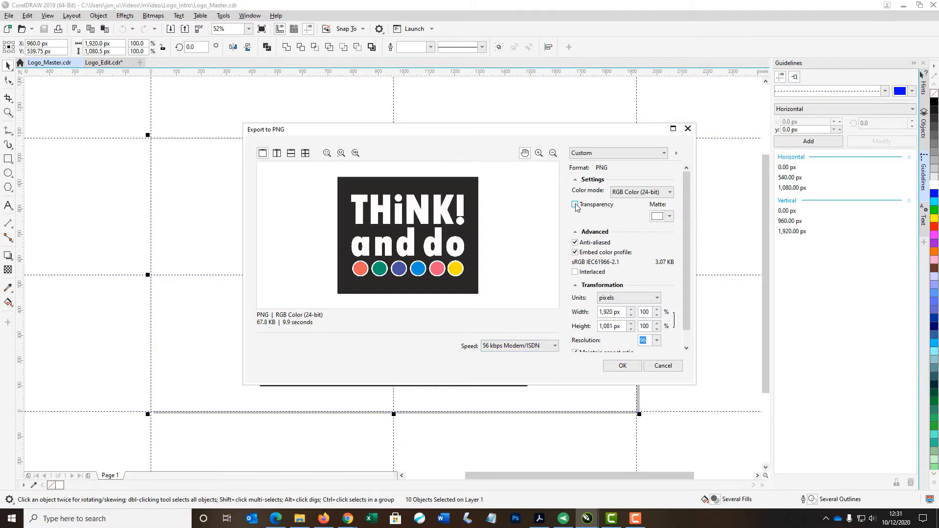
left_click(622, 367)
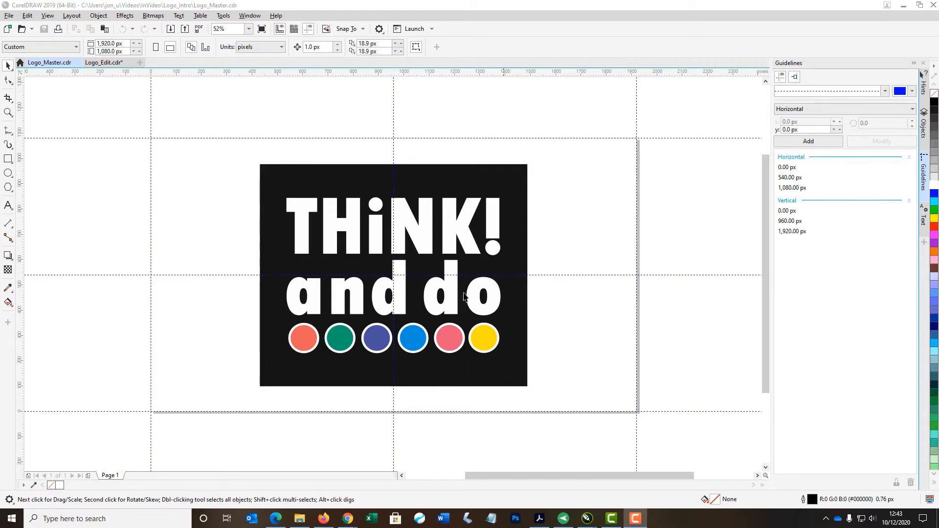
Export only the THiNK! text as THINK.png with transparency, replacing the existing file in the Logo_Intro folder, and deselect the text.
left_click(424, 255)
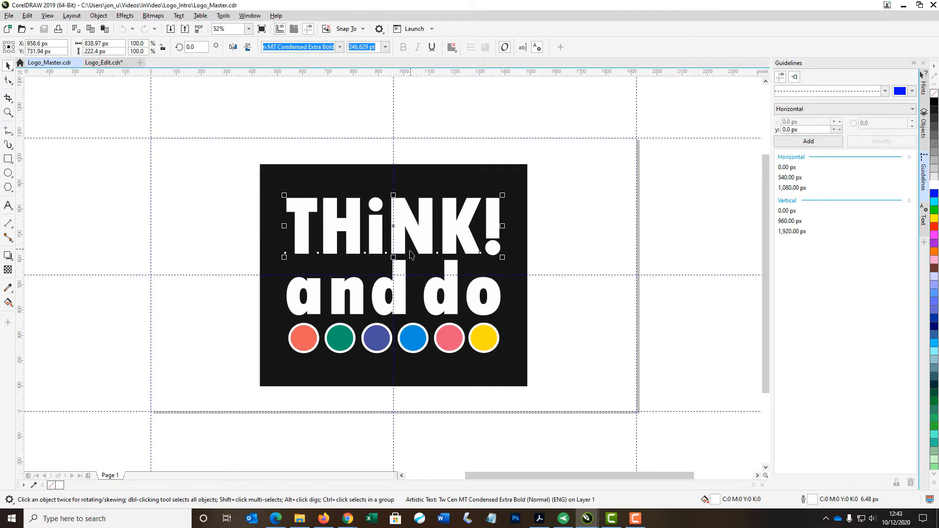
left_click(184, 29)
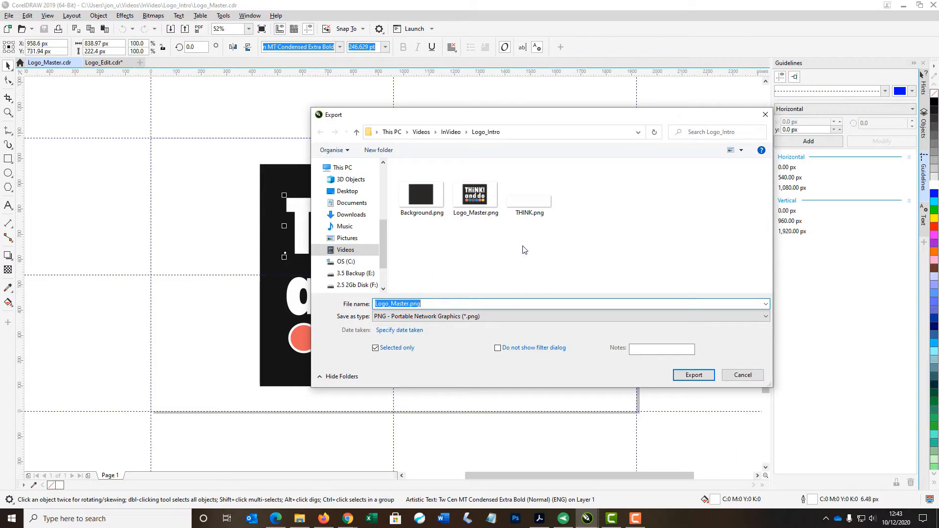
left_click(532, 211)
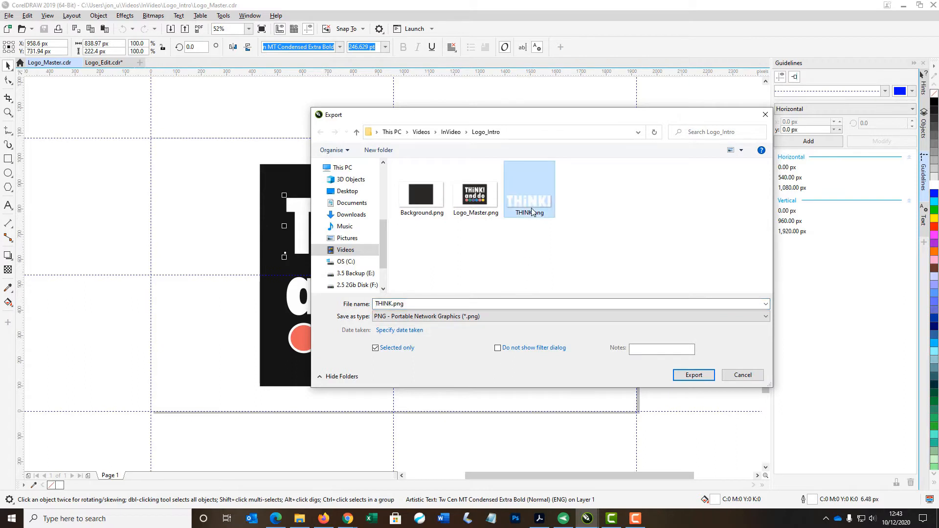
left_click(693, 376)
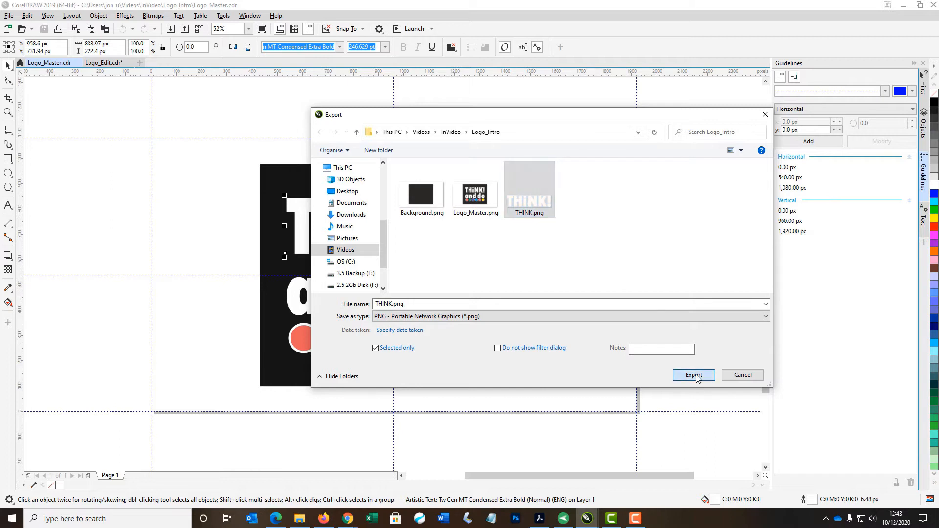
left_click(498, 262)
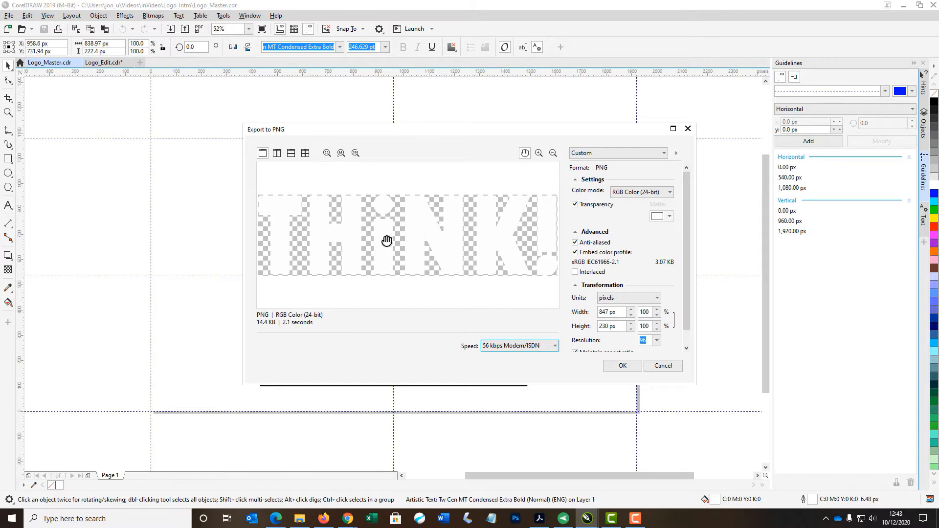
left_click(629, 368)
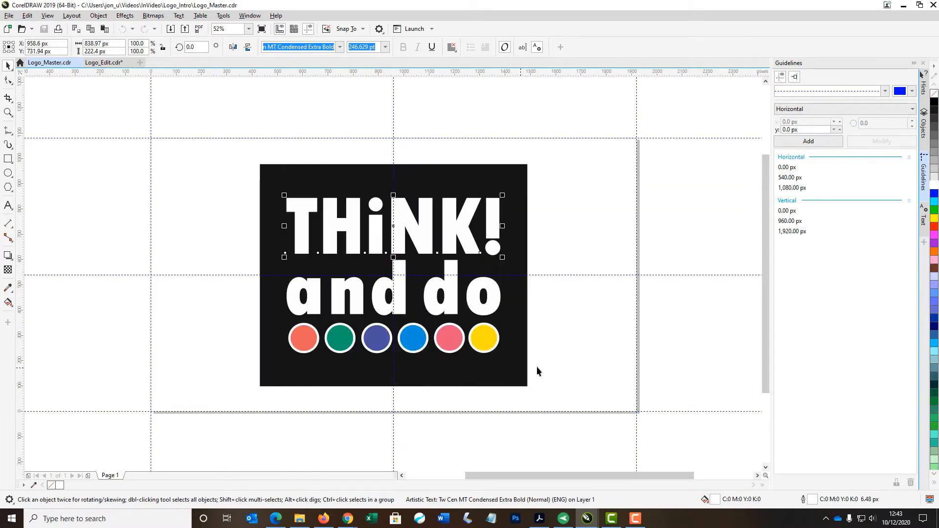
left_click(690, 338)
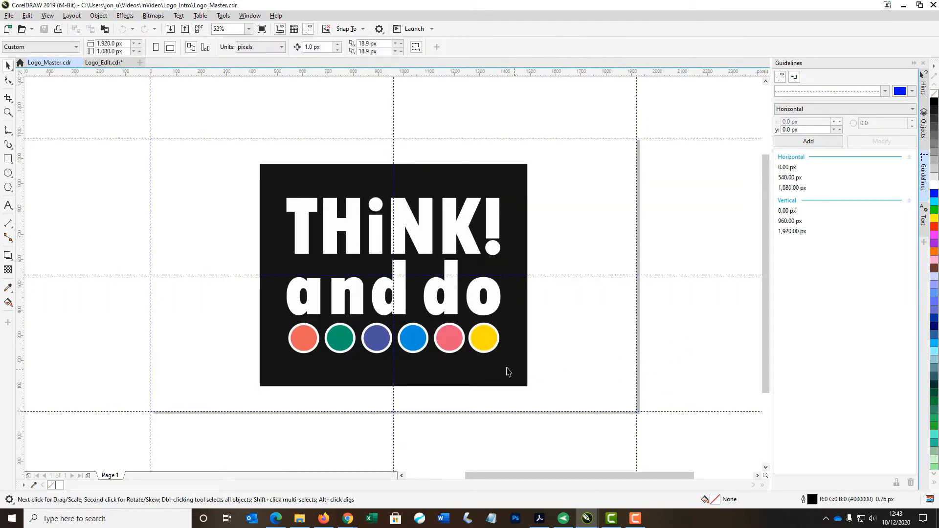
Export only the yellow circle to the Logo_Intro folder as a transparent PNG named yellow.
left_click(487, 353)
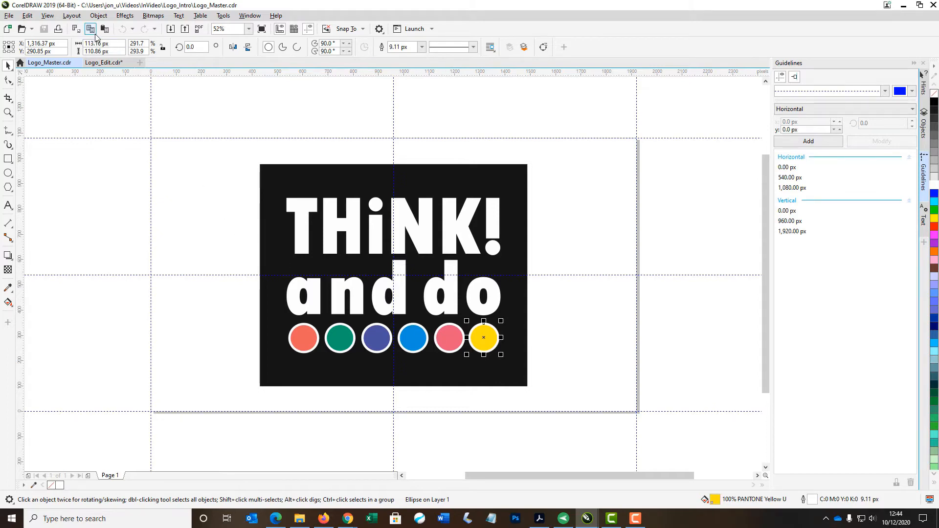
left_click(185, 29)
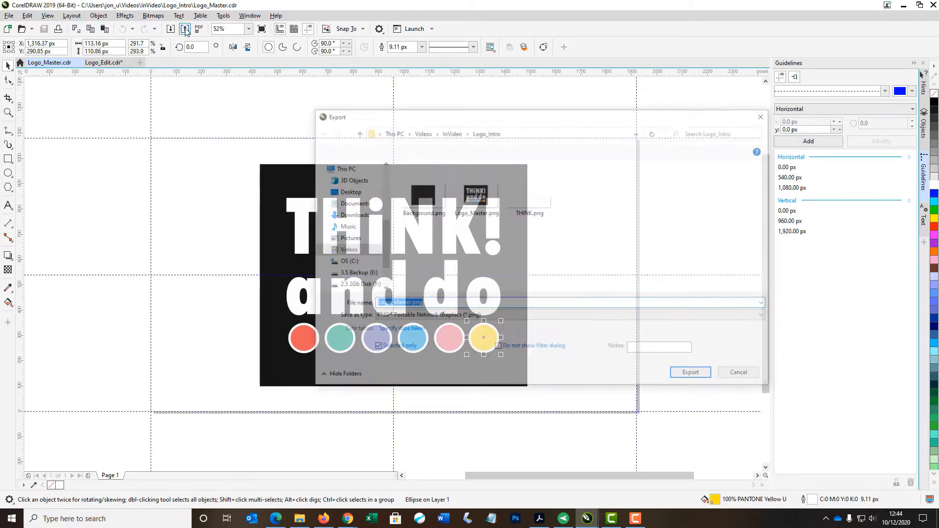
left_click(410, 304)
left_click_drag(410, 304, 374, 303)
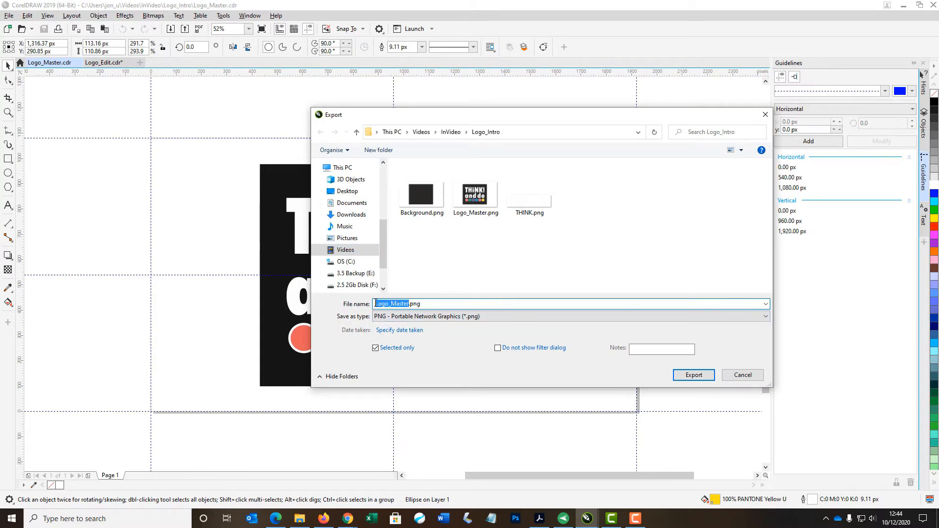
type("yellow")
left_click(692, 376)
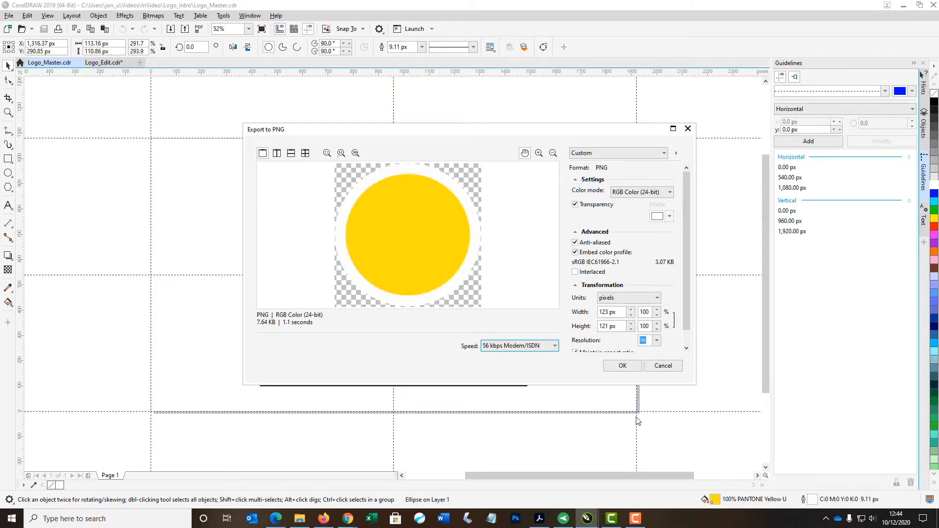
left_click(624, 370)
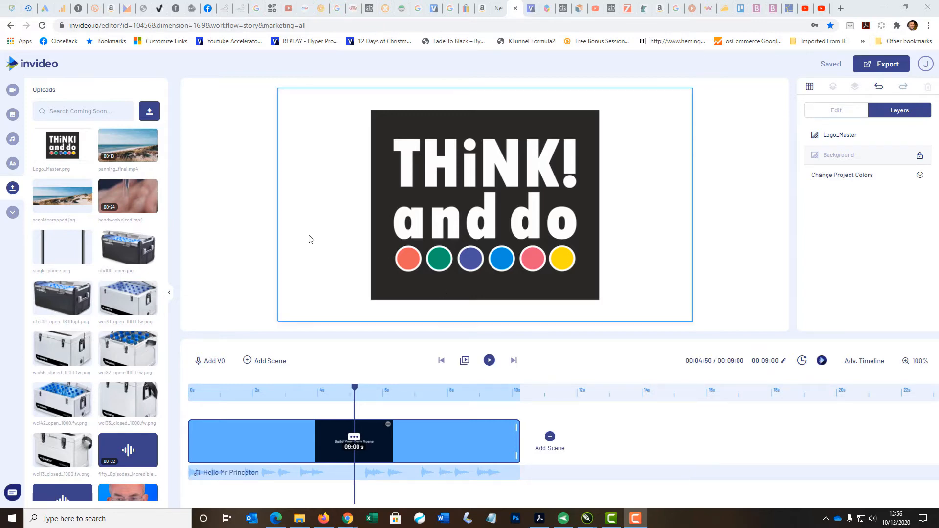
Switch to the InVideo editor in Chrome and upload Background.png from the Logo_Intro folder.
left_click(154, 118)
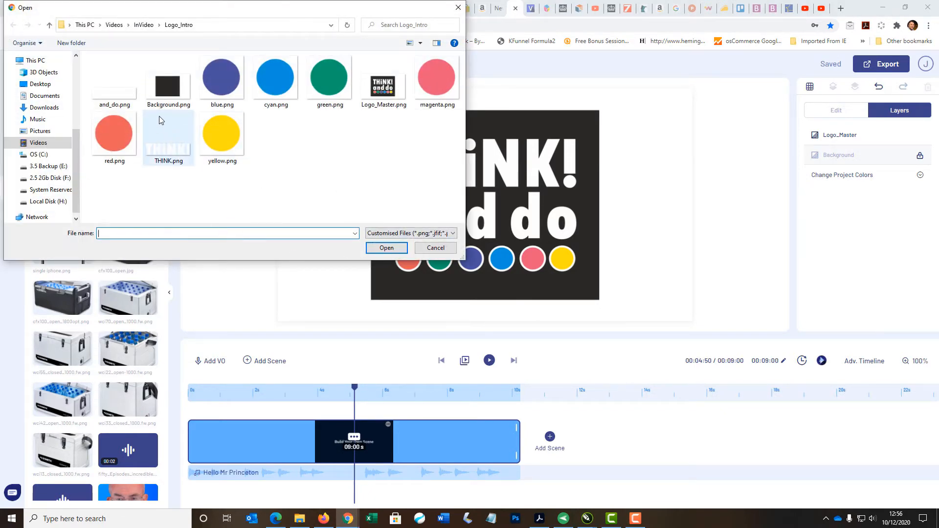
left_click(166, 98)
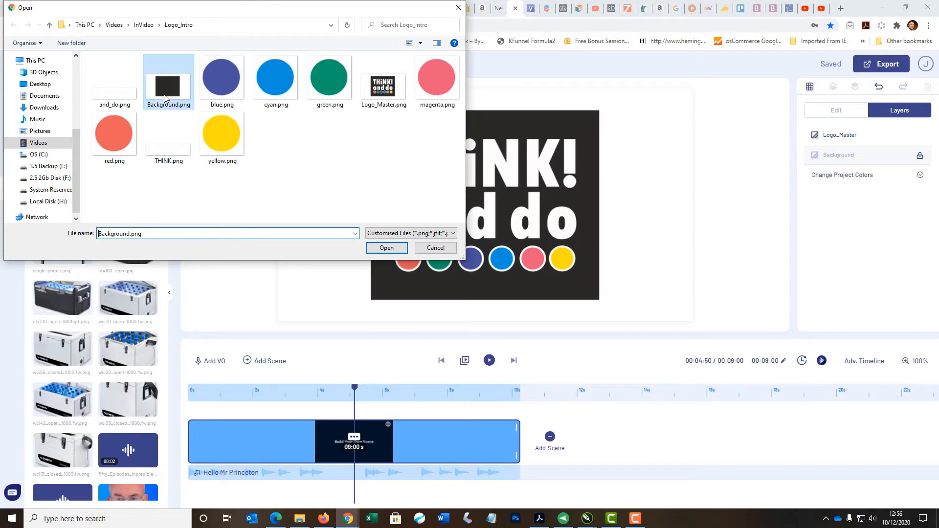
left_click(387, 248)
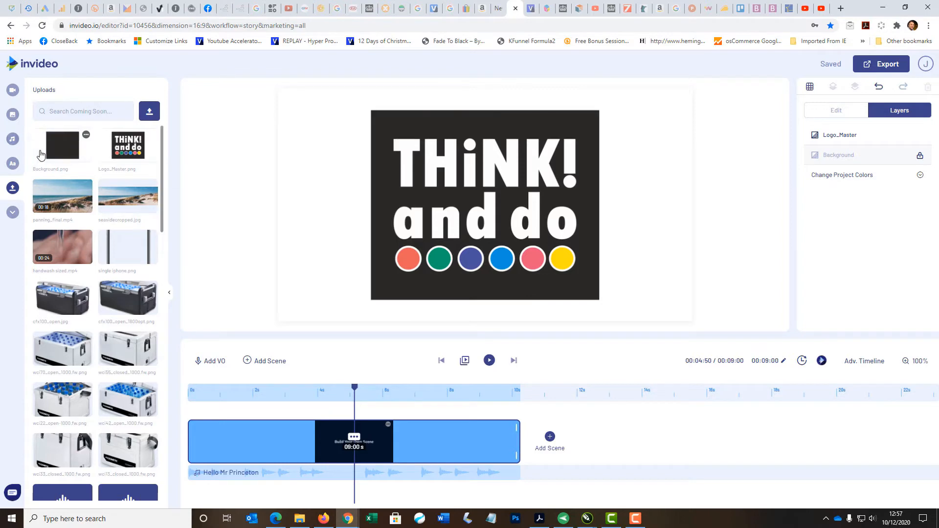
Upload yellow.png and THINK.png from the Logo_Intro folder to the project's media.
left_click(149, 111)
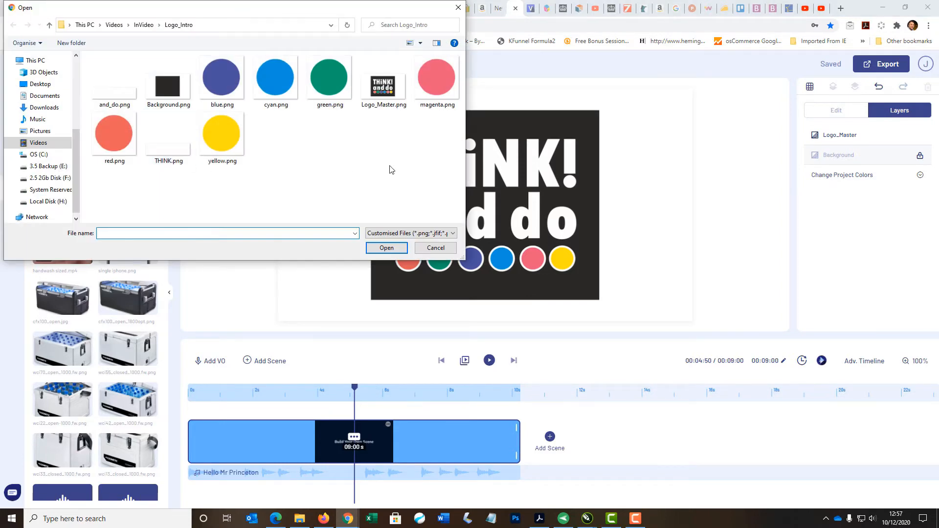
left_click(213, 139)
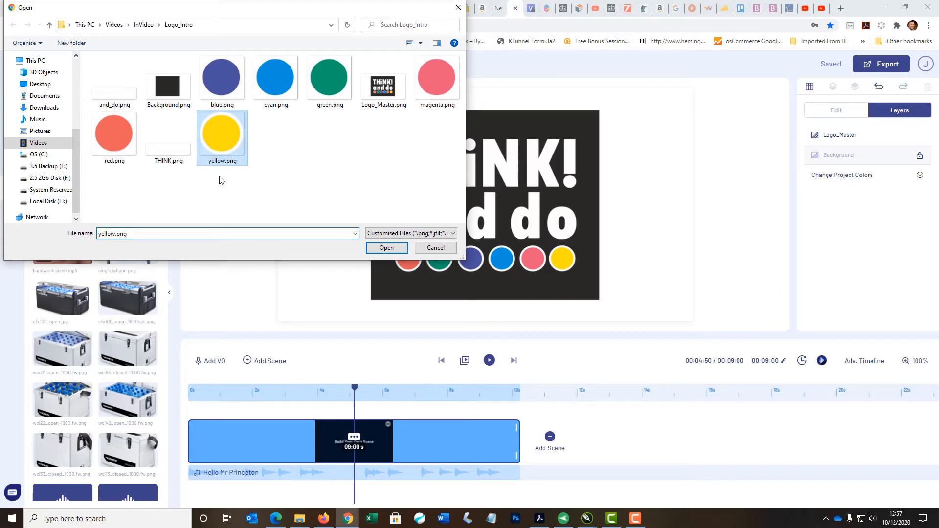
left_click(386, 248)
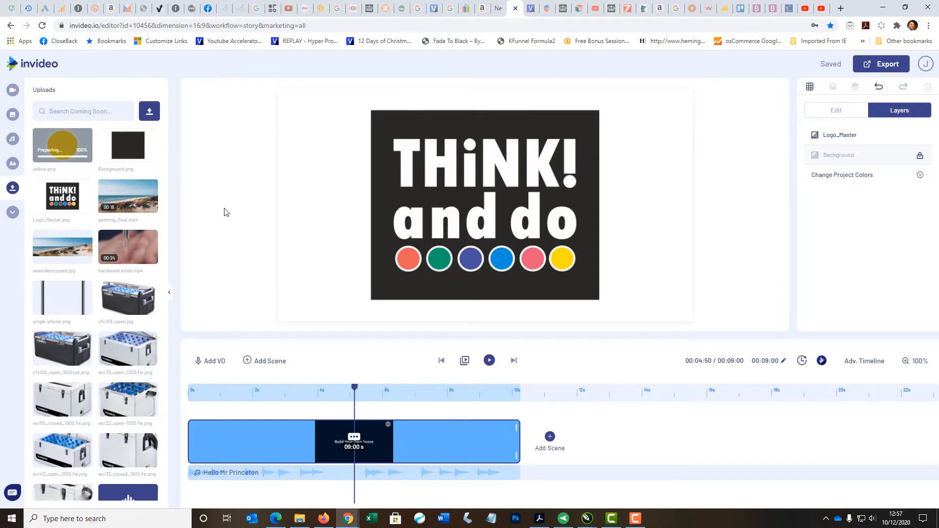
left_click(150, 118)
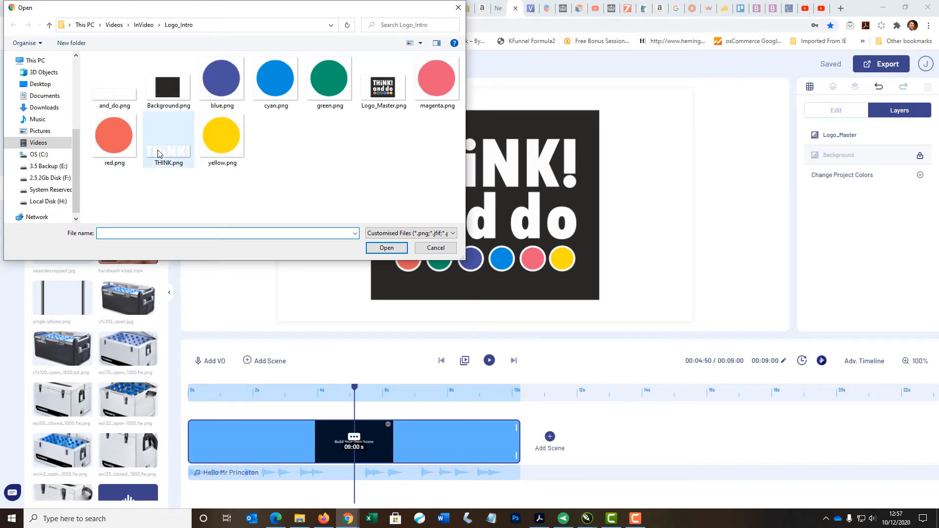
left_click(158, 154)
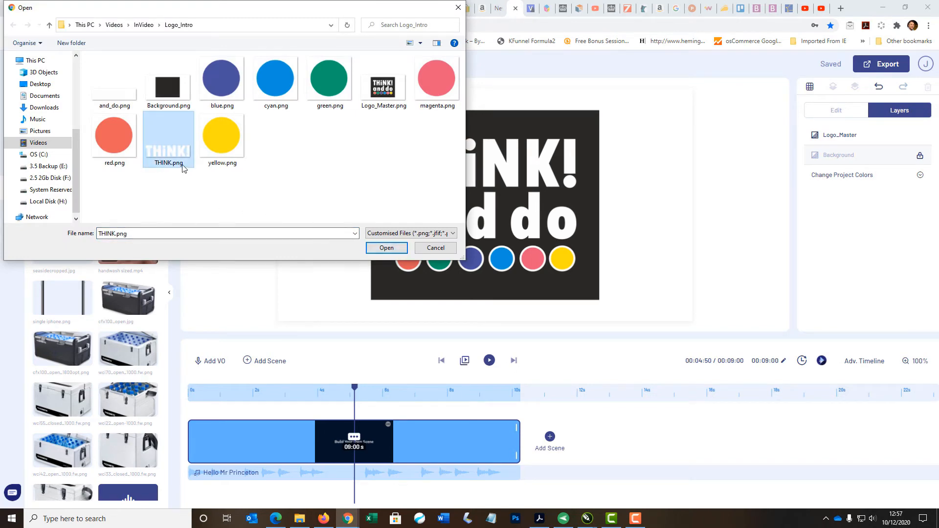
left_click(386, 248)
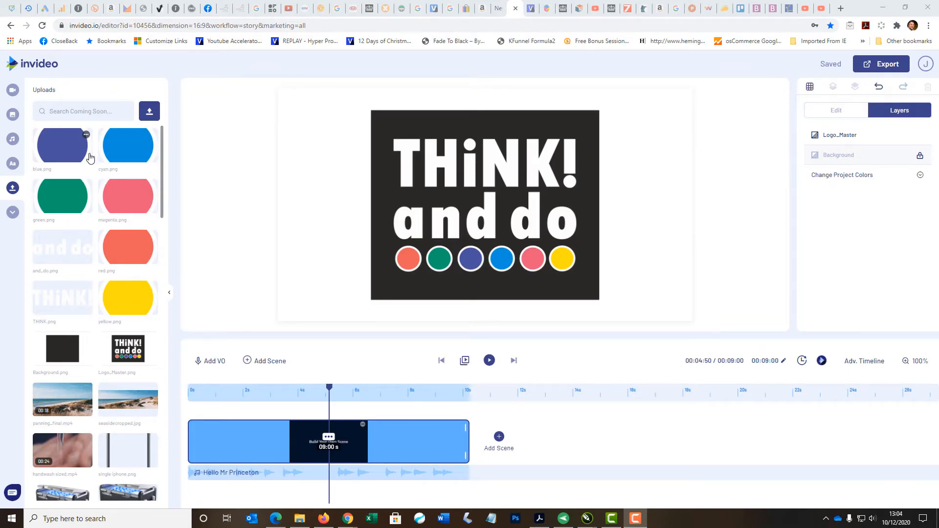
Switch to the advanced timeline and reduce the browser's page zoom to 50%.
left_click(860, 362)
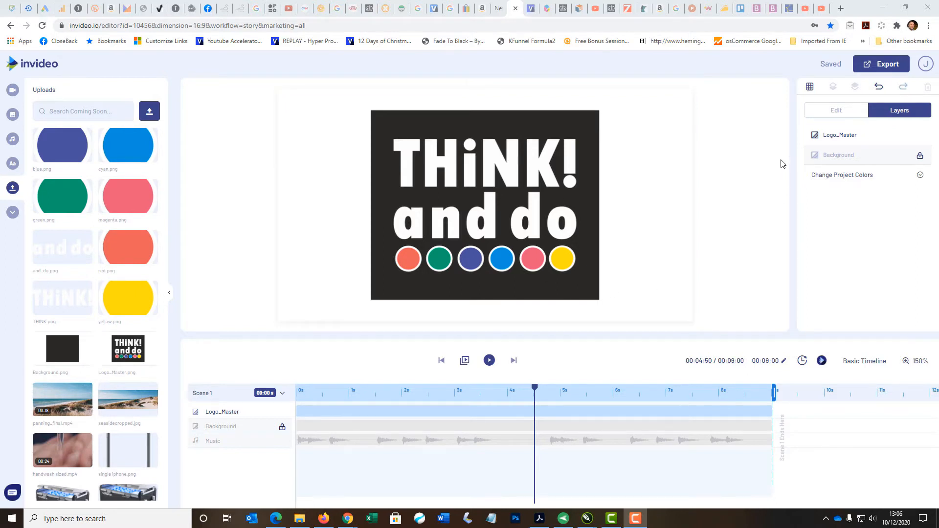
left_click(928, 25)
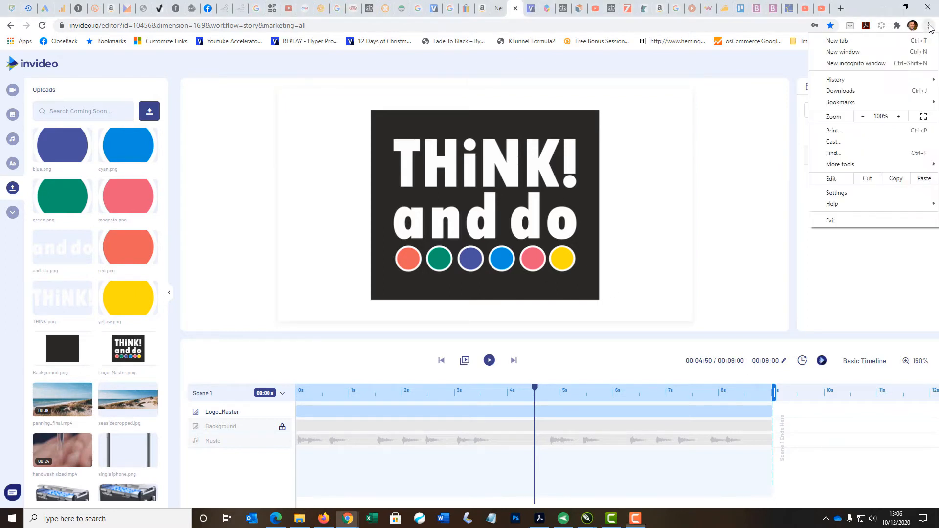
left_click(862, 119)
left_click(863, 119)
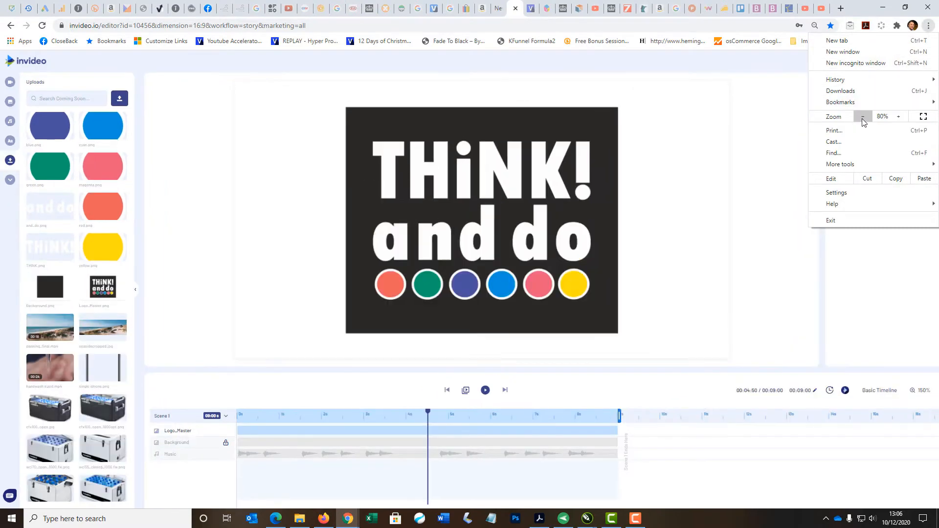
left_click(863, 119)
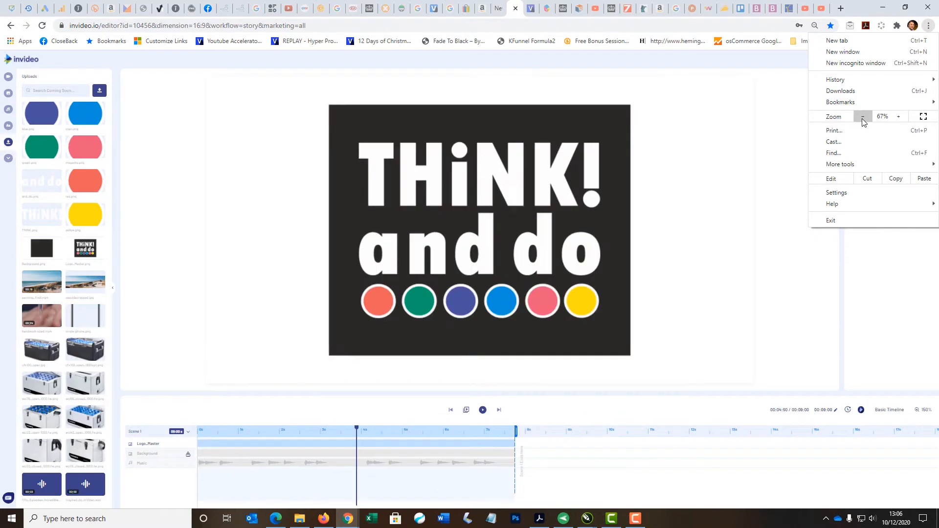
left_click(863, 118)
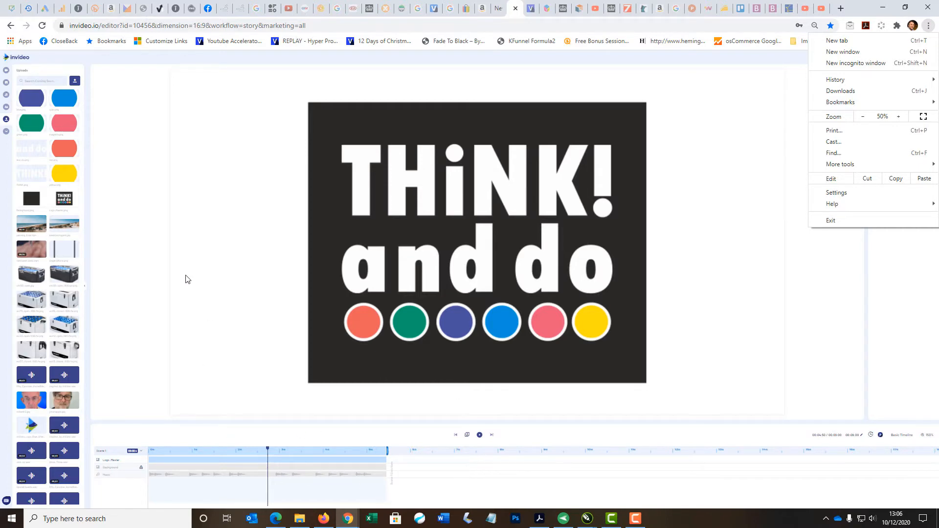
Add THINK.png to the scene, then scale and position it exactly over the THiNK! lettering of the master logo.
left_click(24, 181)
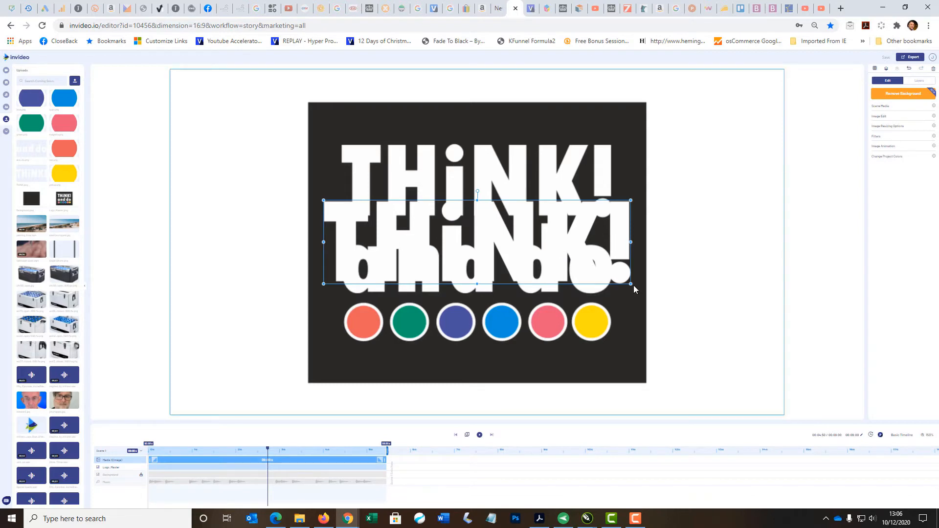
left_click_drag(630, 285, 612, 274)
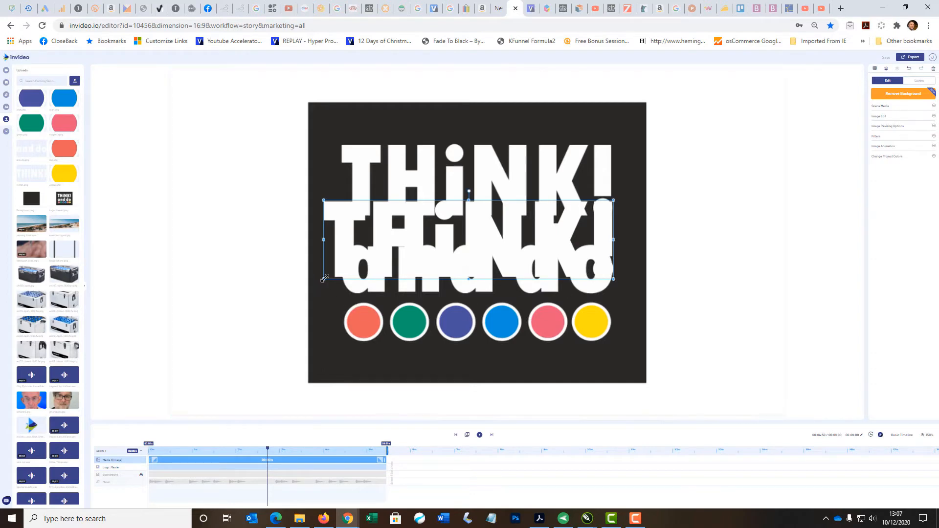
left_click_drag(323, 279, 339, 273)
left_click_drag(492, 225, 492, 168)
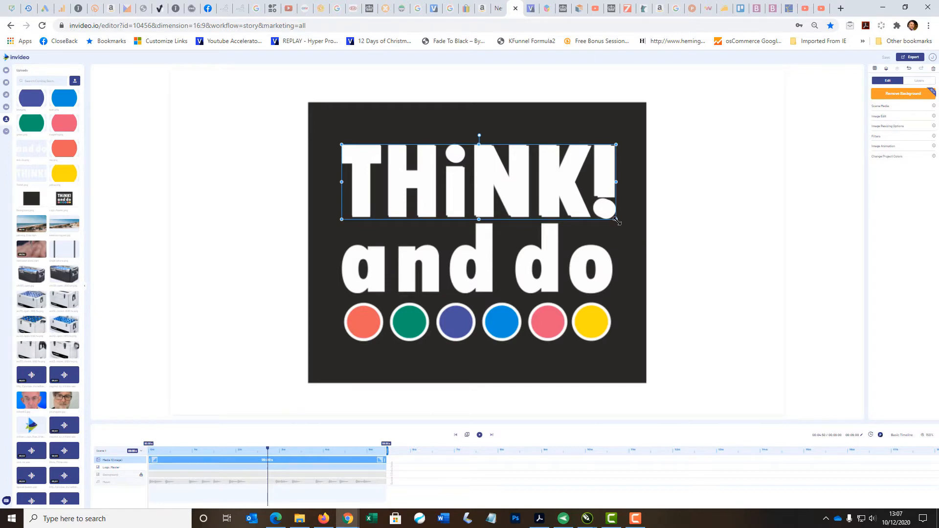
left_click_drag(617, 221, 614, 219)
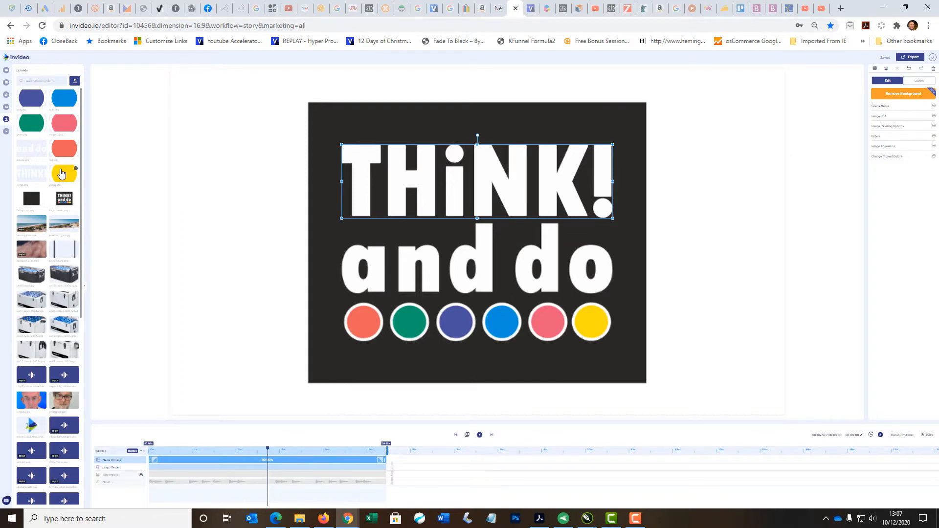
key("Escape")
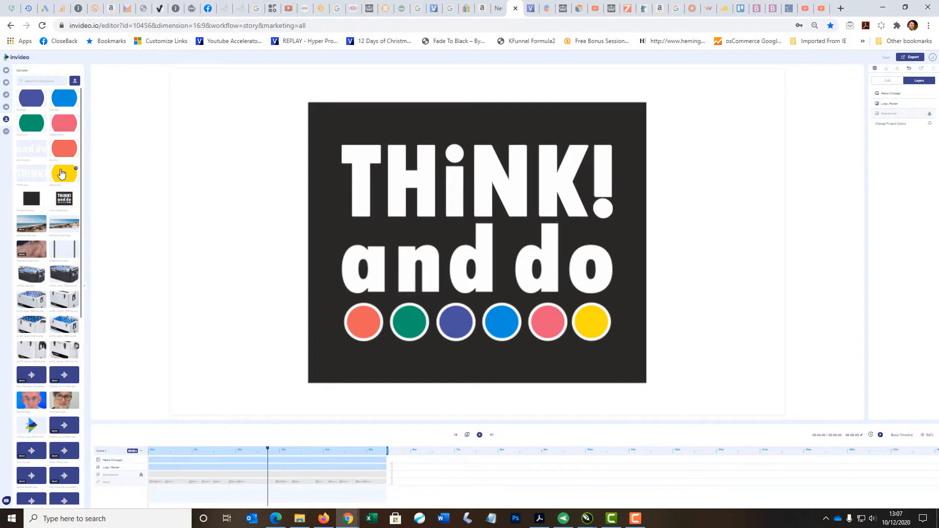
Add yellow.png to the scene, shrink it to roughly the master logo's circle size and move it over the yellow circle.
left_click(61, 173)
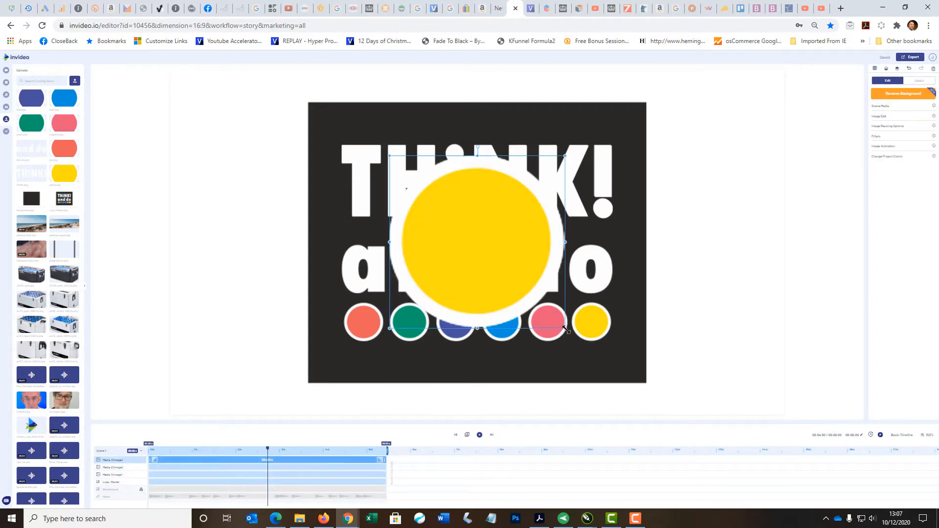
left_click_drag(566, 328, 500, 266)
left_click(523, 297)
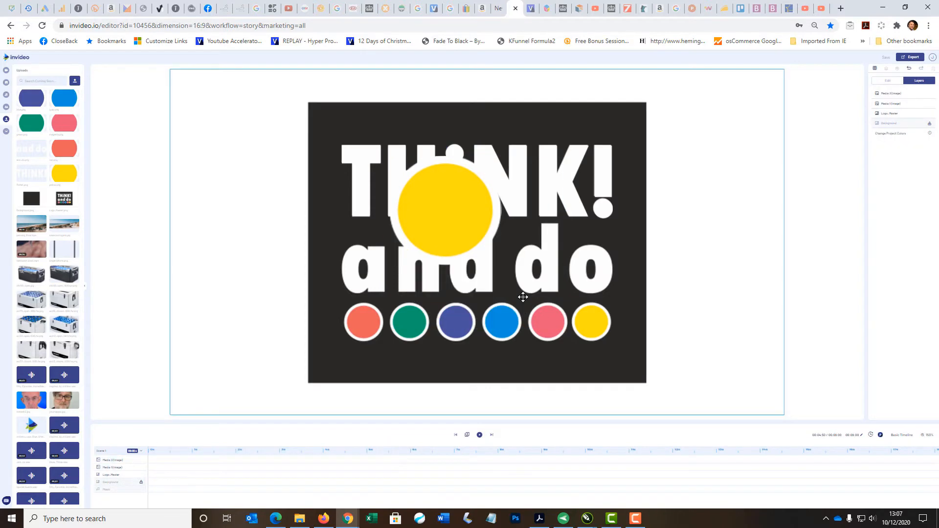
left_click(445, 230)
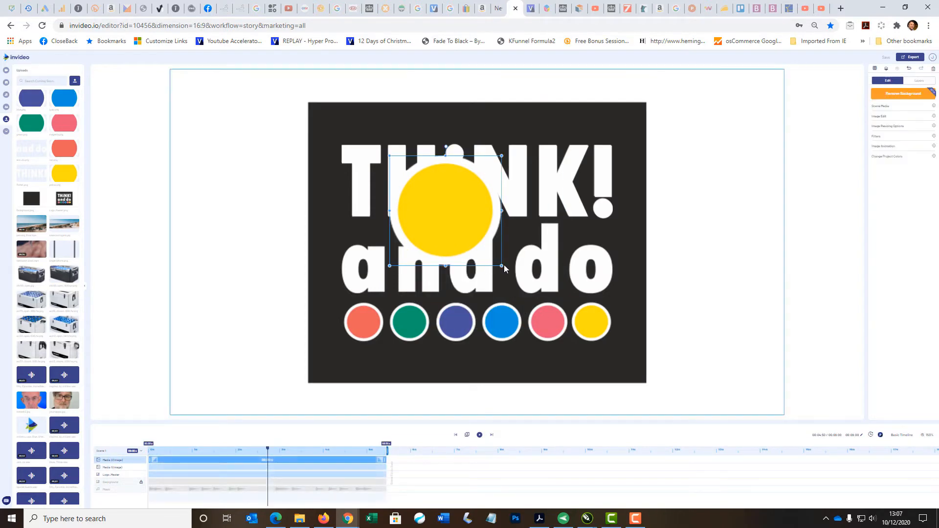
left_click_drag(498, 263, 610, 352)
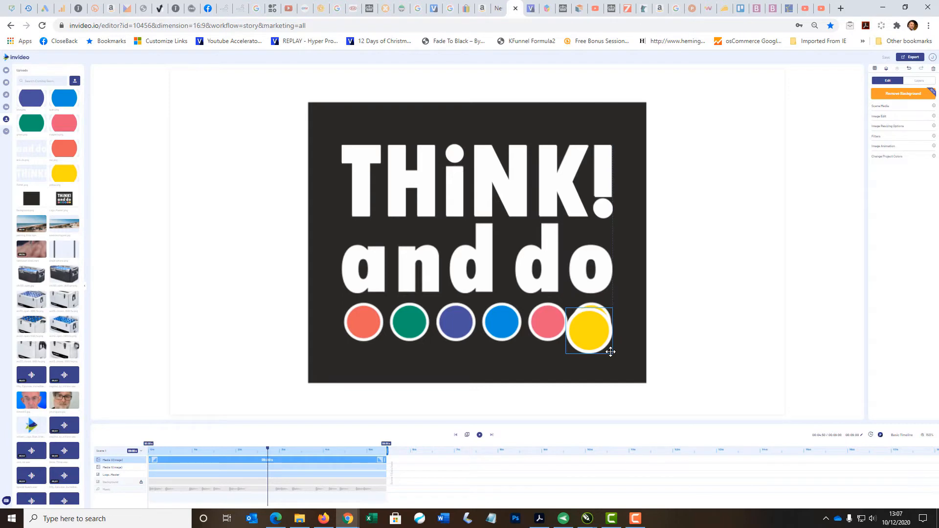
left_click(564, 353)
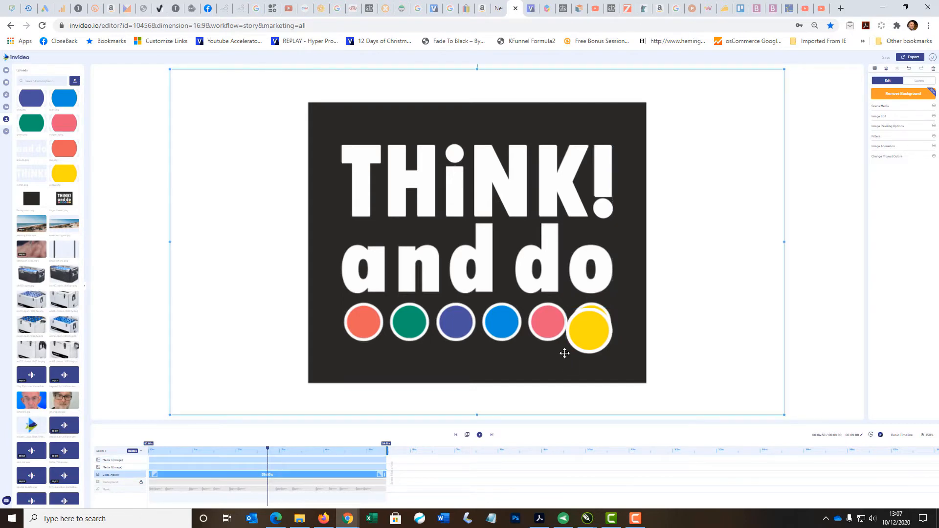
left_click(581, 341)
left_click_drag(568, 354, 574, 347)
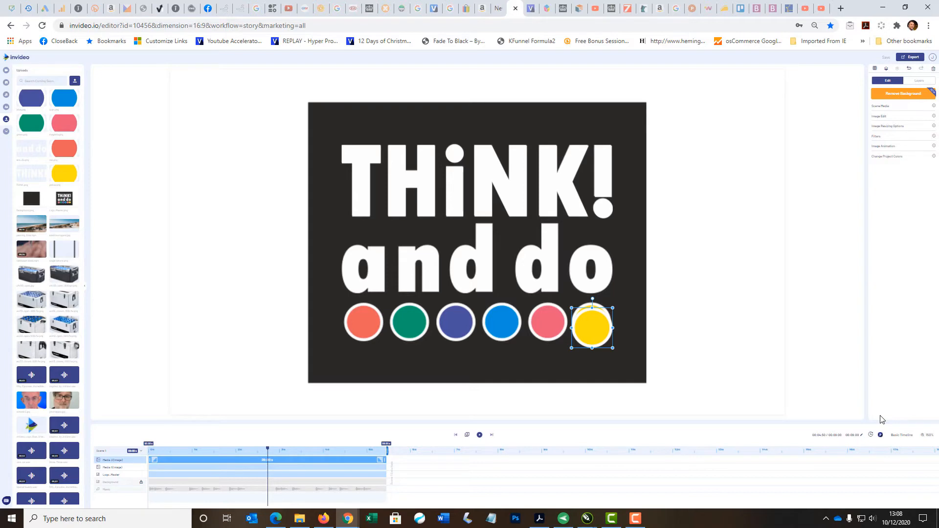
Nudge the yellow circle image left and up in small increments to line it up with the master logo's yellow circle.
key("Left")
key("Left")
key("Left")
key("Up")
key("Up")
key("Up")
key("Up")
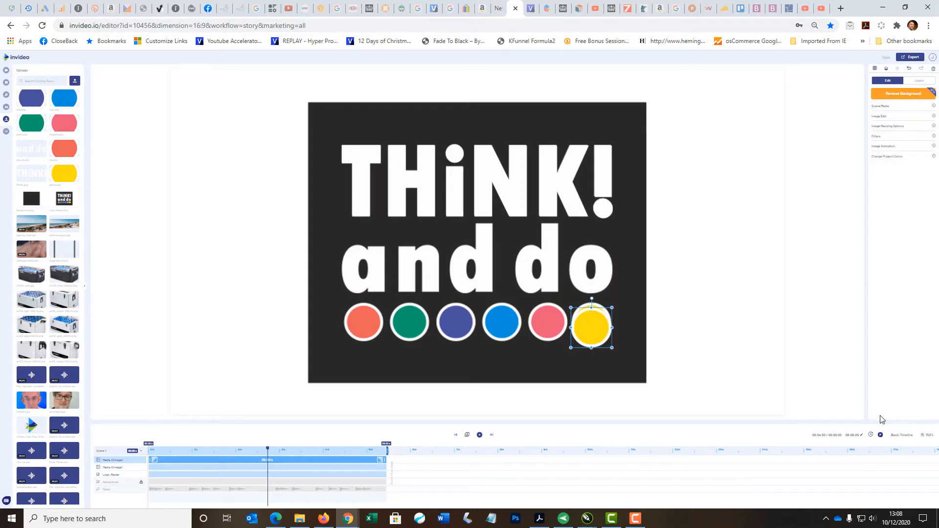
key("Up")
key("Up")
key("Up")
key("Up")
key("Up")
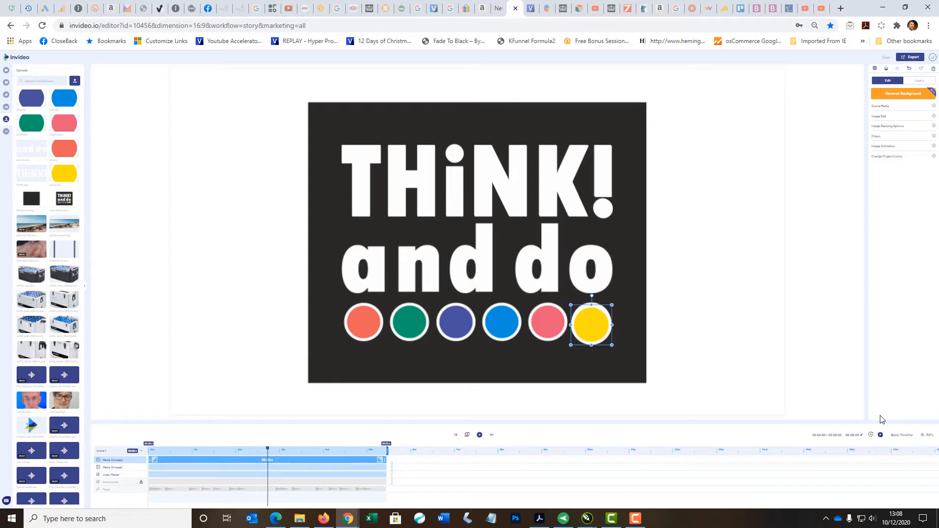
key("Up")
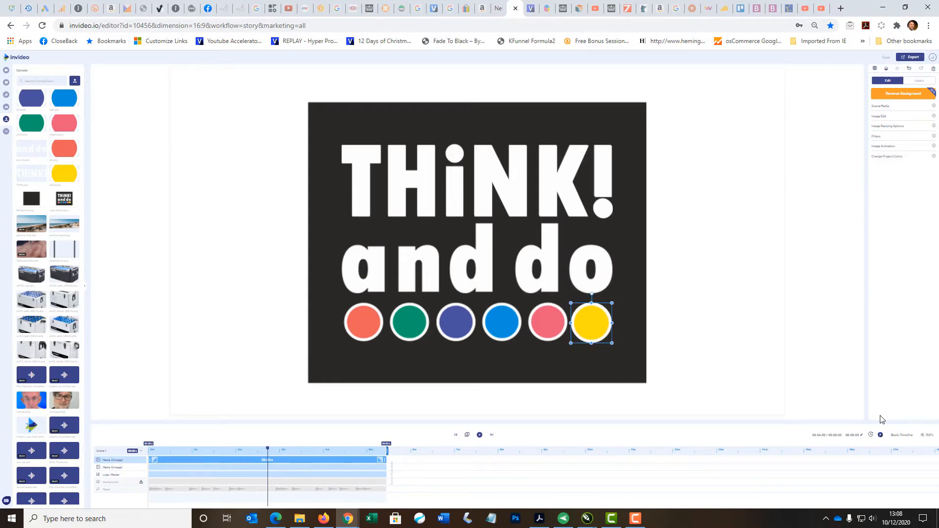
key("Up")
Fine-tune the yellow circle image's size and position until it exactly covers the yellow circle of the master logo.
left_click(622, 379)
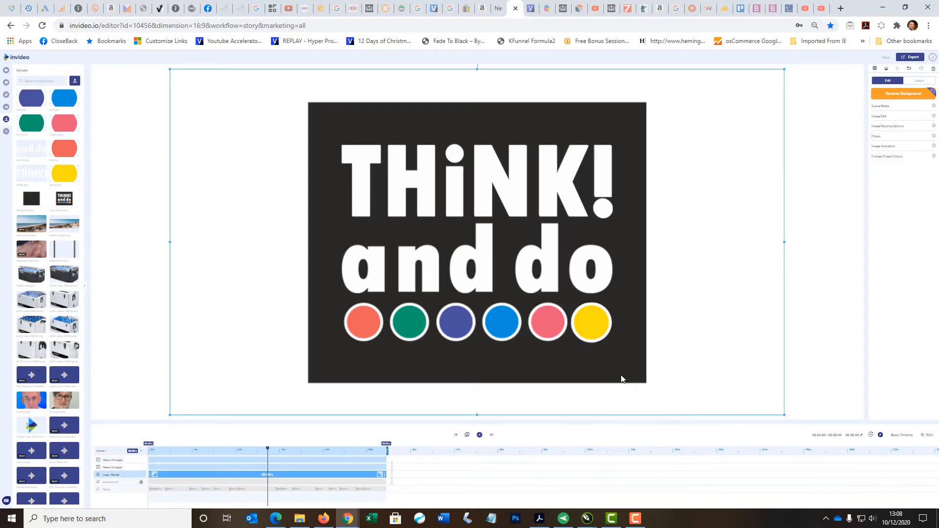
left_click(600, 337)
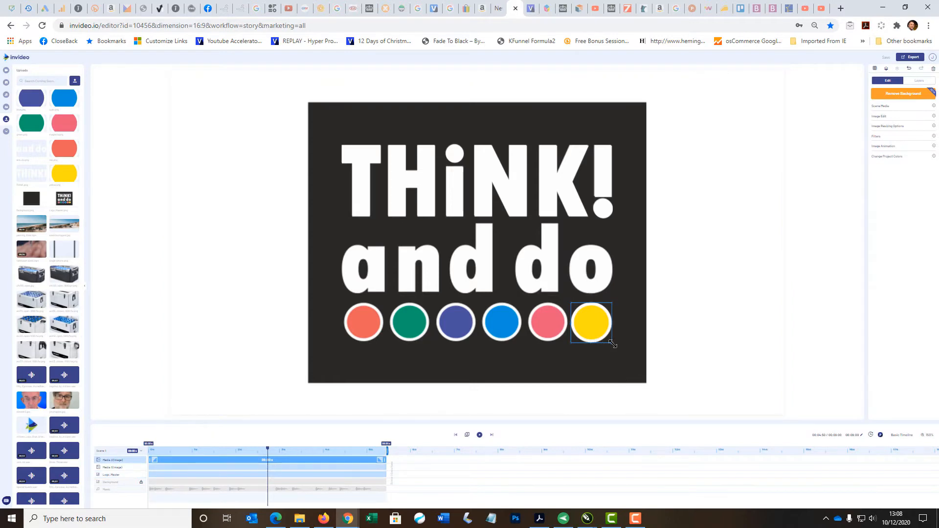
left_click_drag(613, 344, 612, 343)
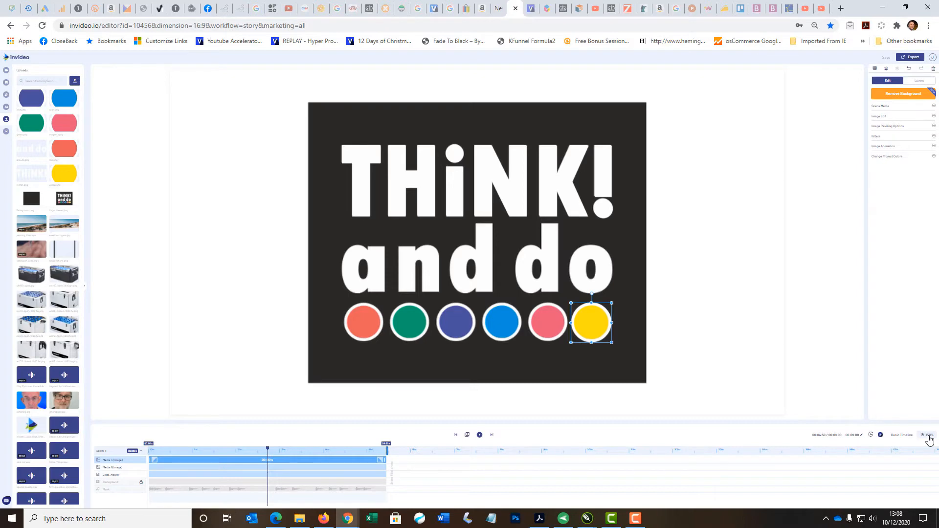
left_click(566, 368)
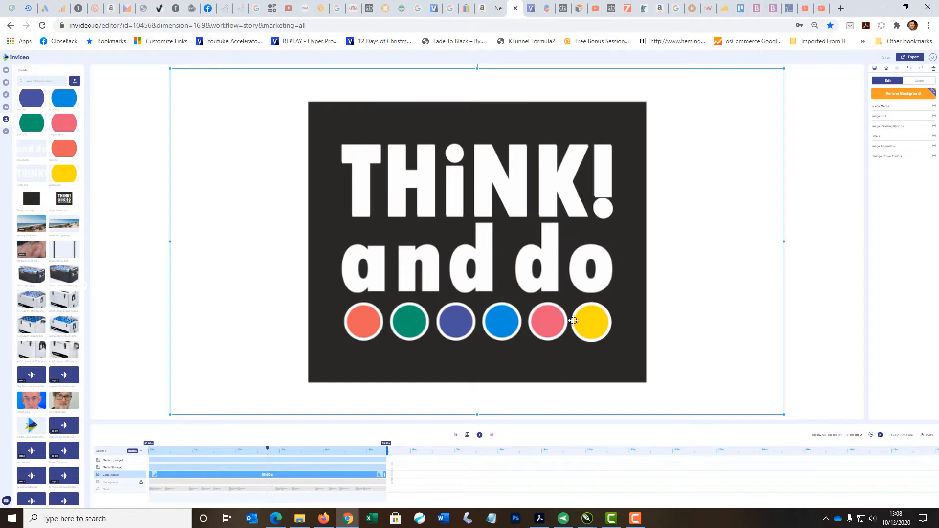
left_click(606, 333)
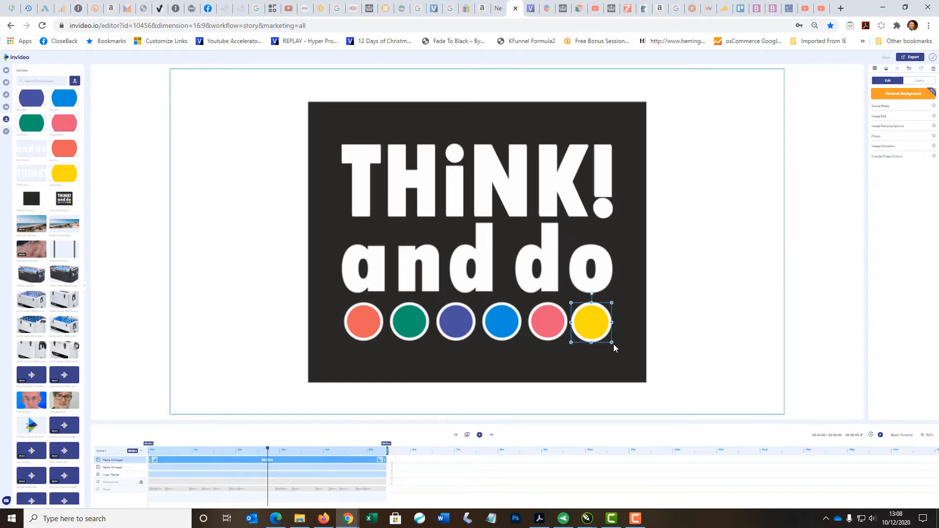
left_click_drag(612, 343, 614, 345)
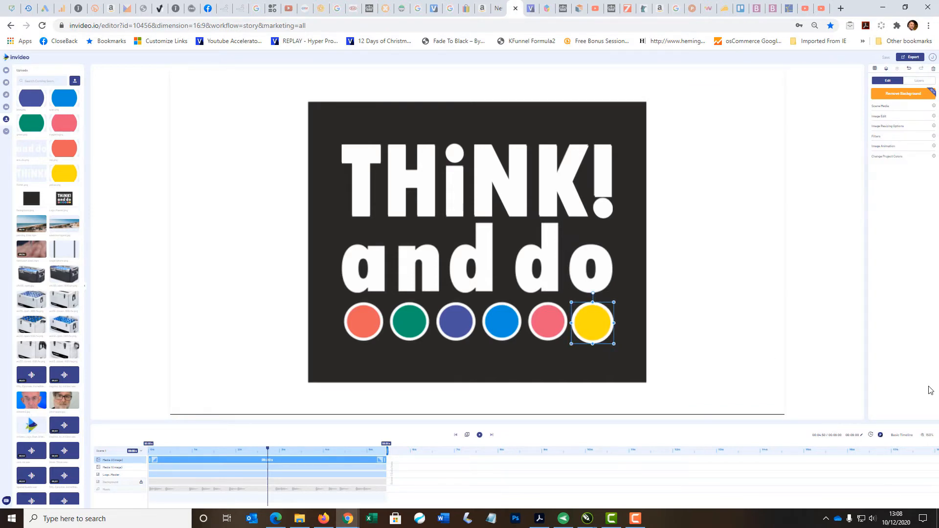
left_click(599, 390)
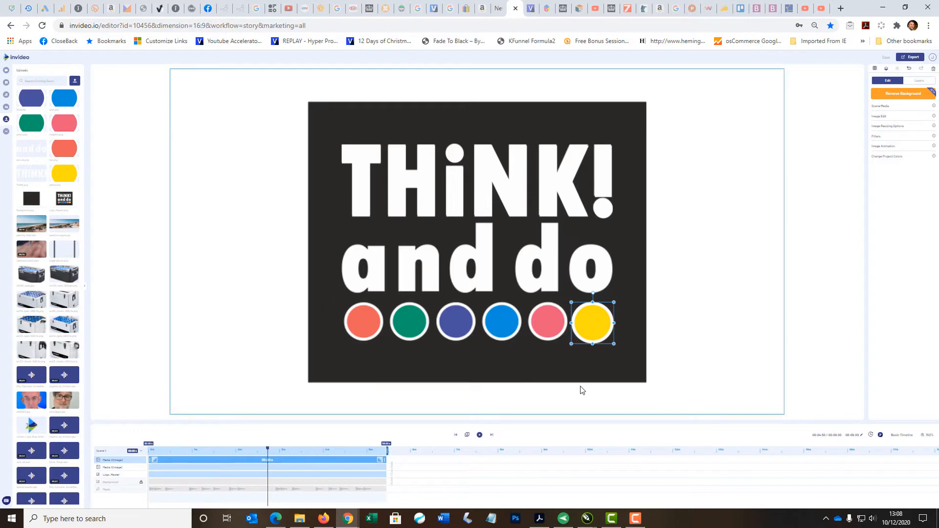
left_click(595, 336)
left_click_drag(614, 343, 571, 341)
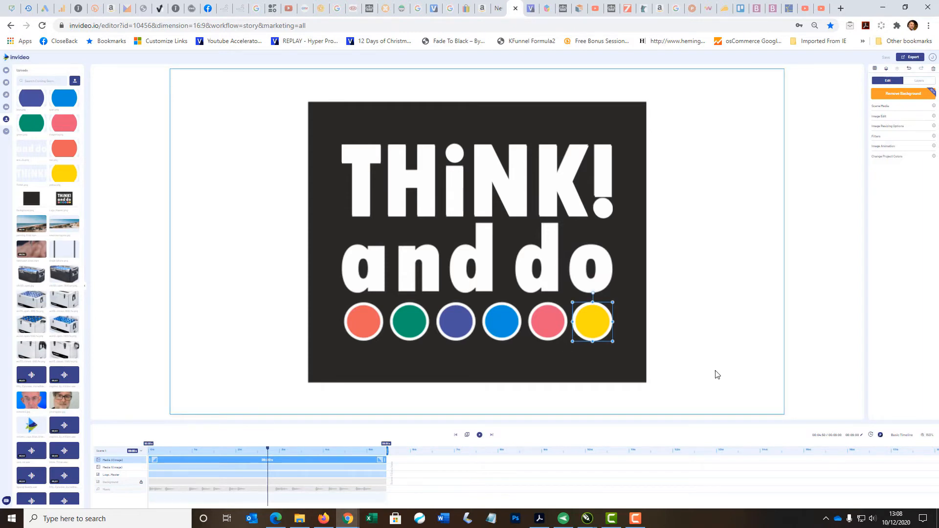
left_click_drag(571, 343, 573, 342)
key("Left")
key("Left")
key("Left")
key("Left")
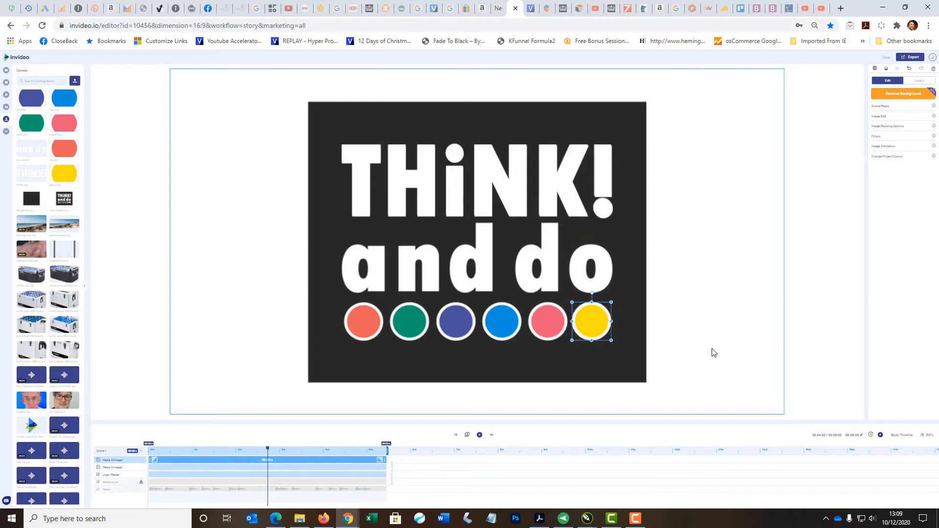
left_click(660, 364)
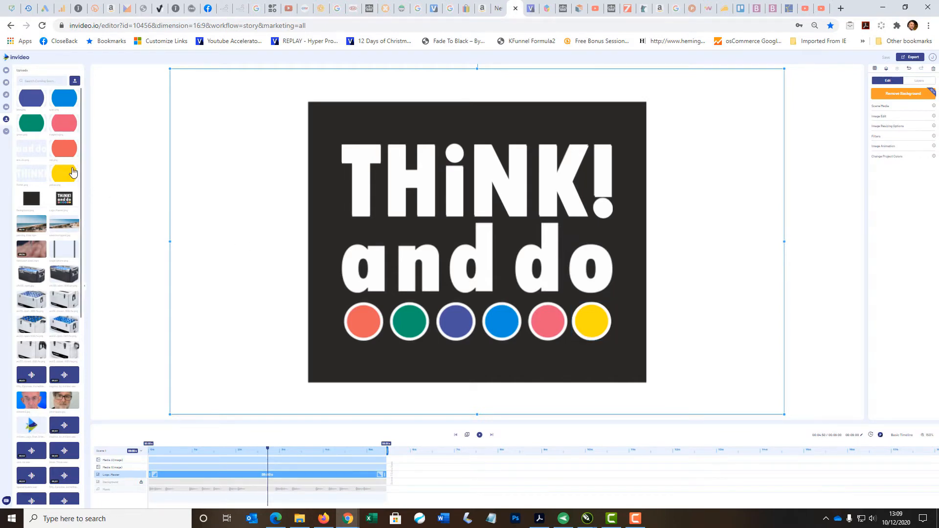
Add magenta.png to the scene, then scale and position it over the pink circle of the master logo.
left_click(66, 130)
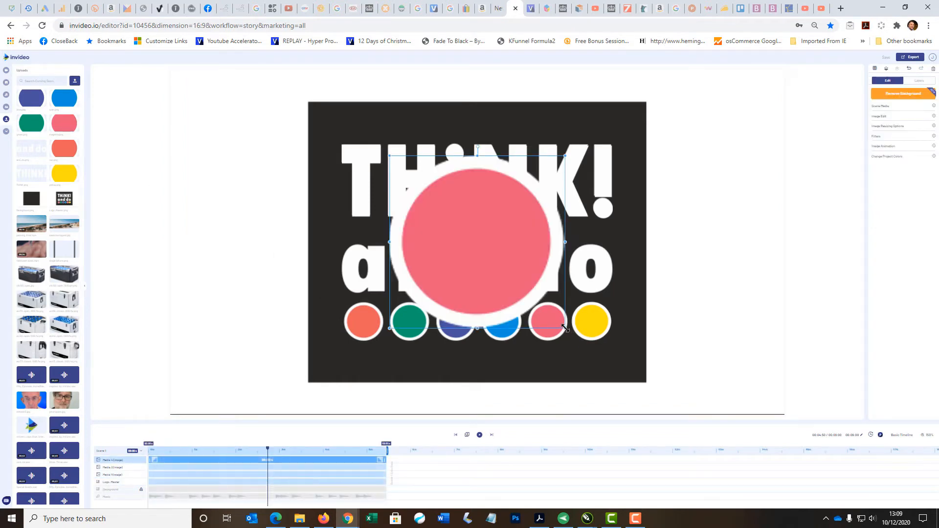
left_click_drag(568, 331, 542, 325)
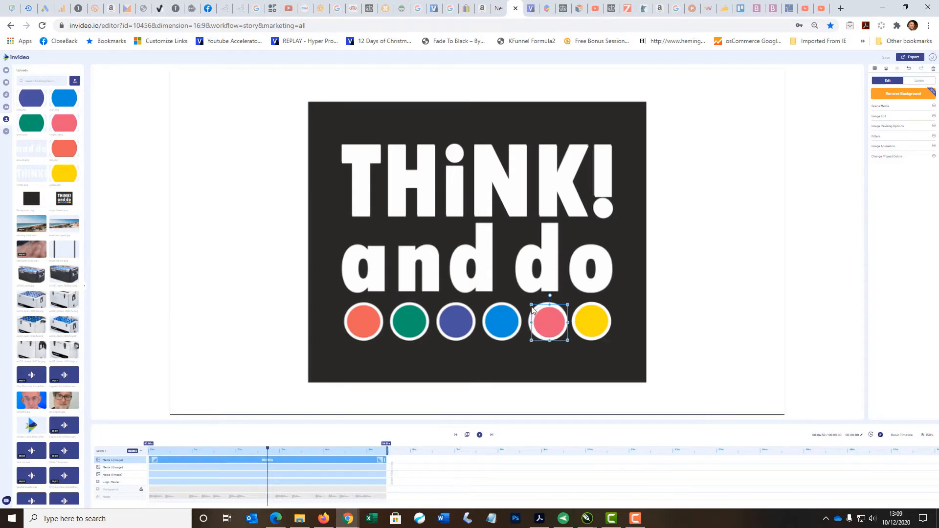
left_click_drag(531, 305, 529, 304)
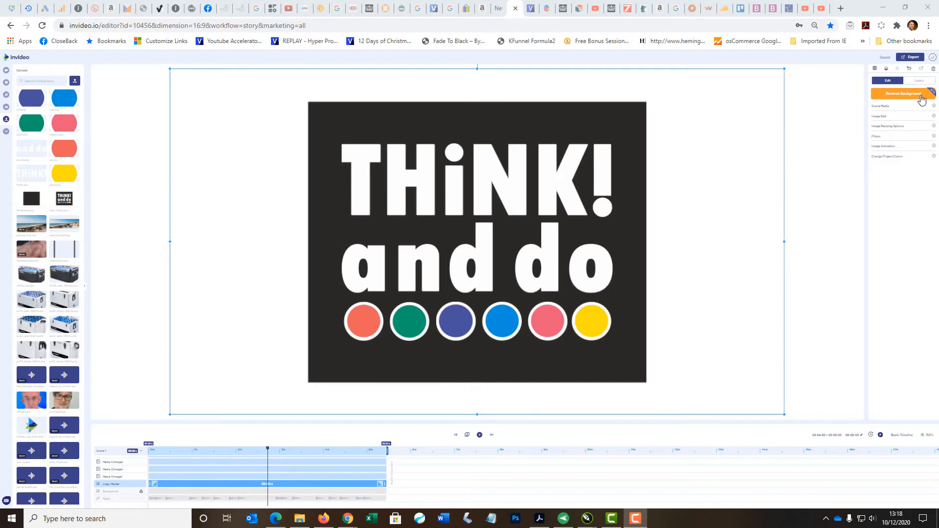
Restore the browser's page zoom to 100%.
left_click(928, 26)
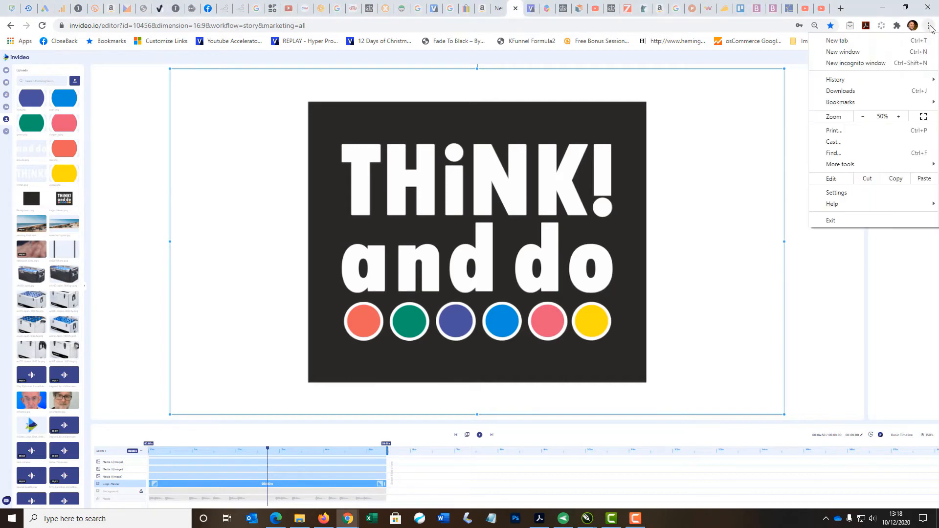
left_click(897, 116)
left_click(897, 116)
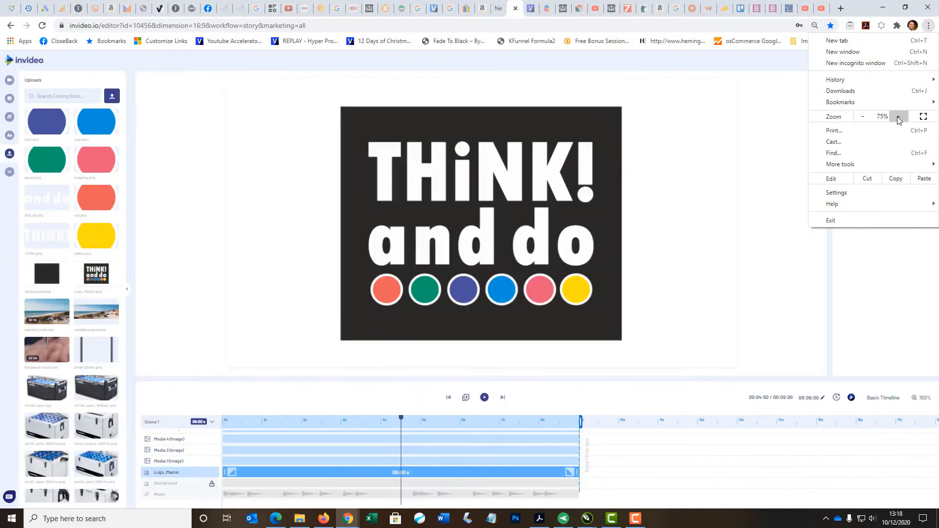
left_click(897, 116)
left_click(897, 116)
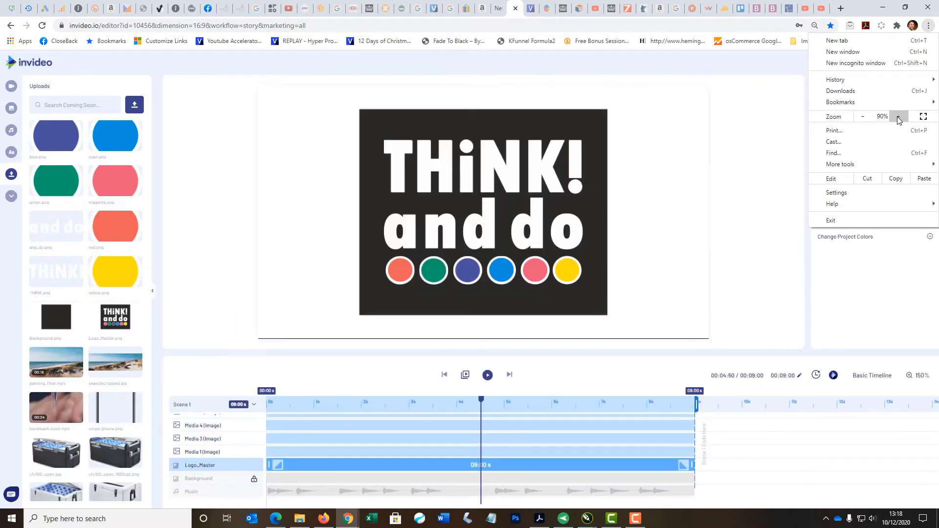
left_click(897, 117)
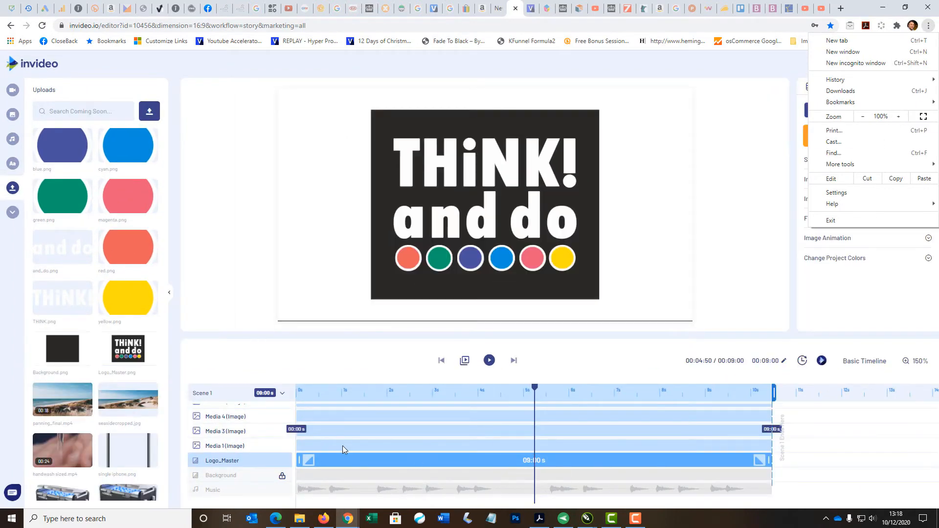
left_click(637, 230)
Delete the Logo_Master layer from the scene.
left_click(895, 111)
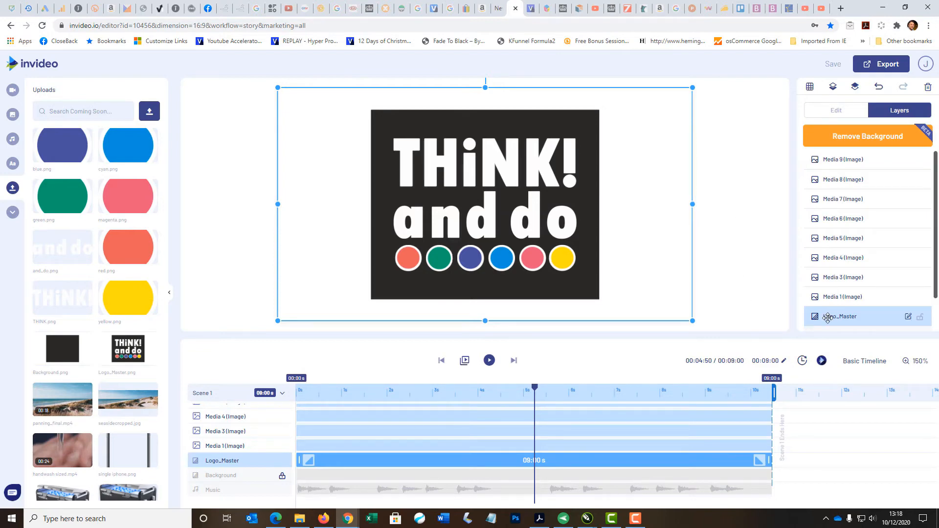
key("Delete")
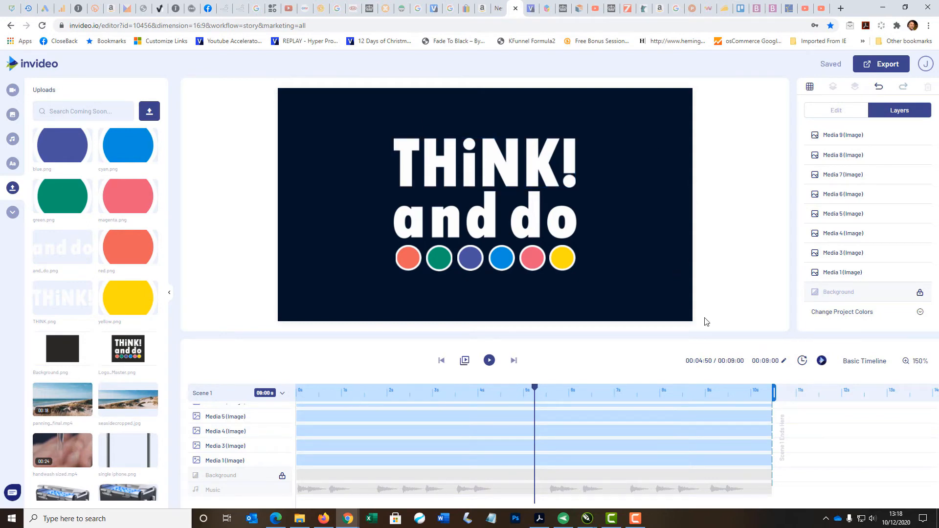
Unlock the Background layer and set its colour to white (#ffffff).
left_click(920, 295)
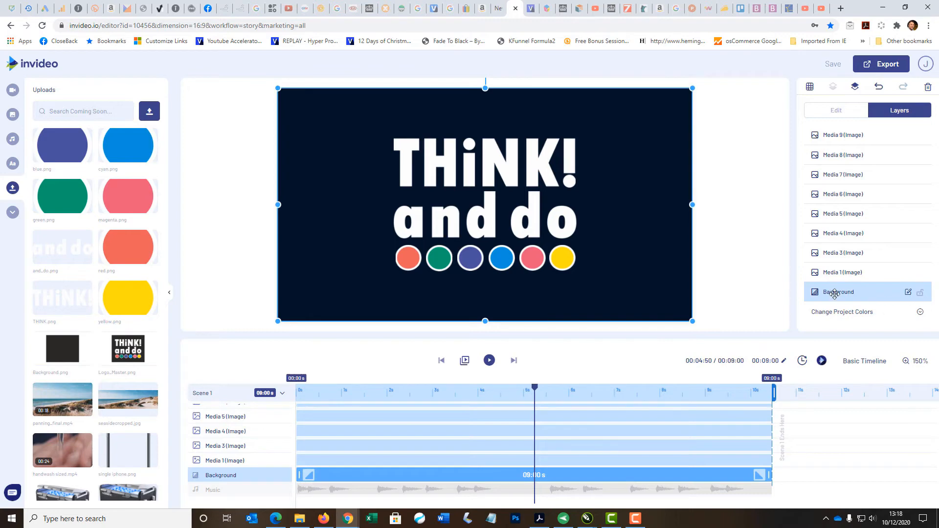
left_click(832, 114)
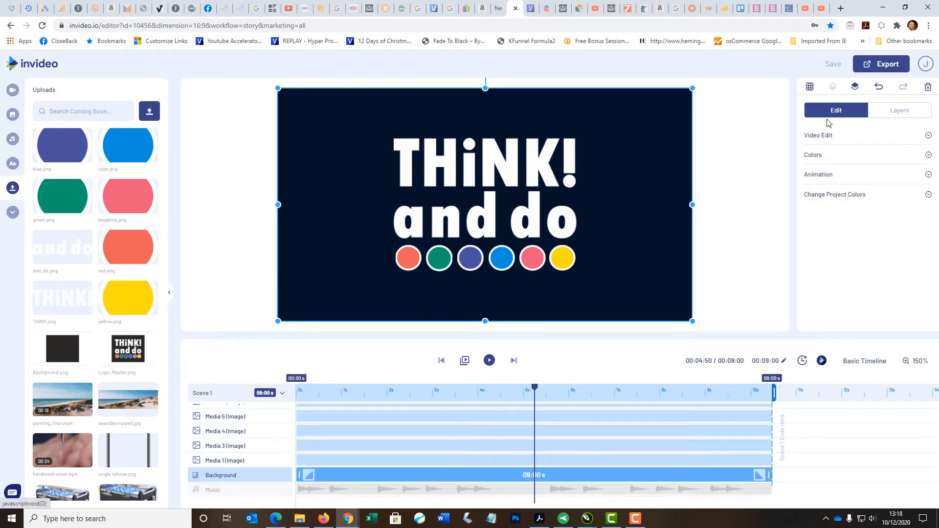
left_click(813, 154)
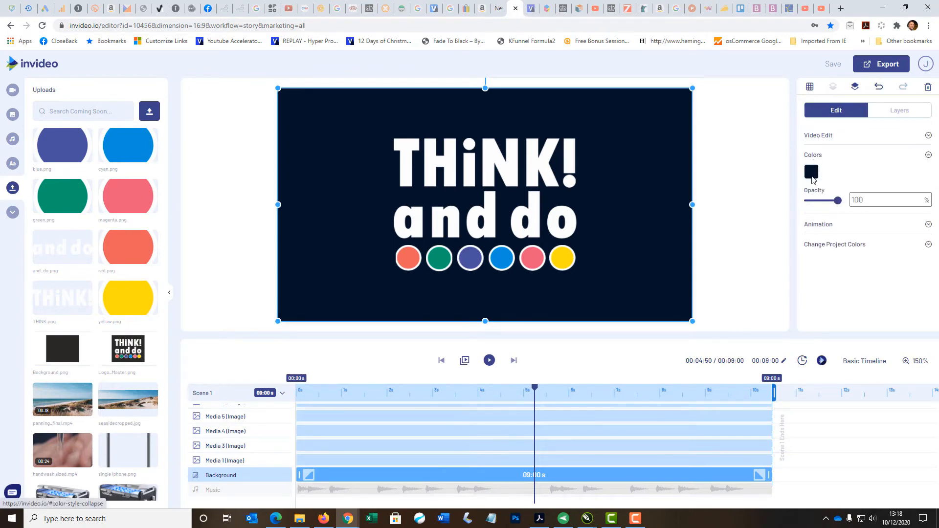
left_click(811, 174)
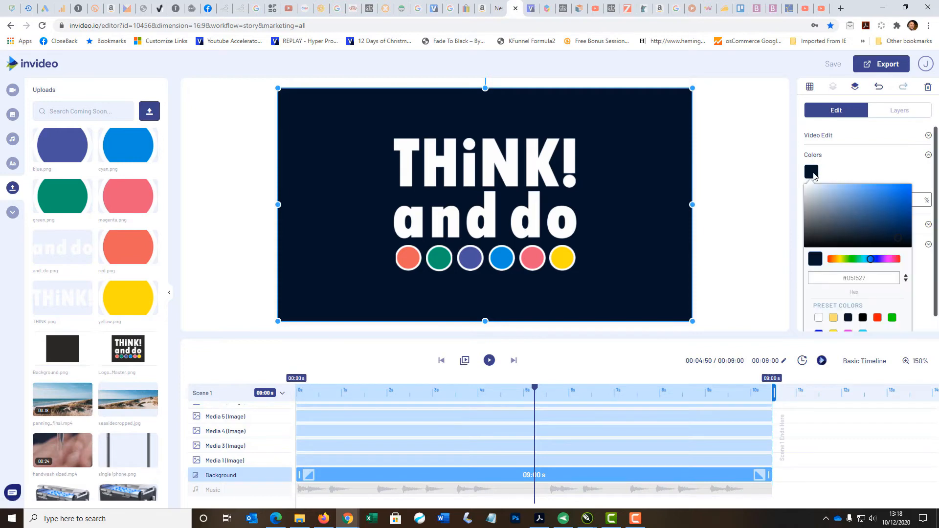
left_click(818, 318)
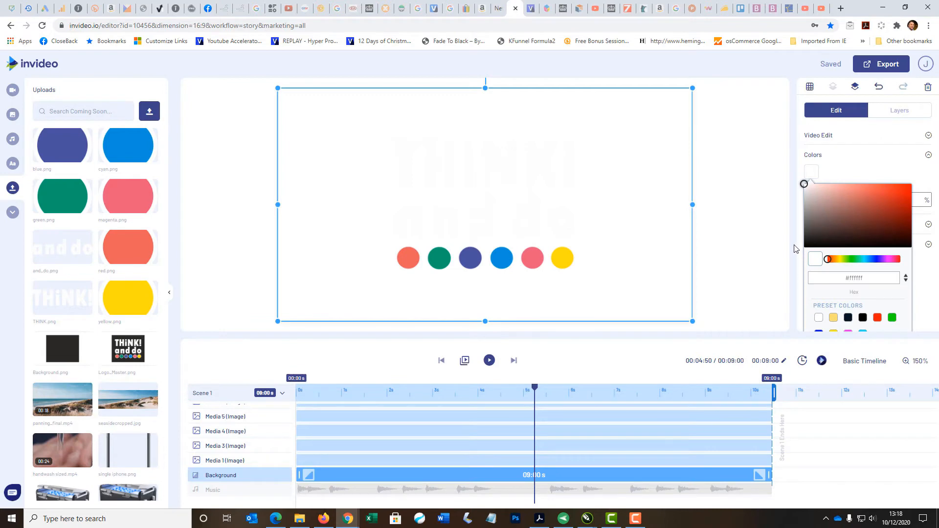
left_click(763, 239)
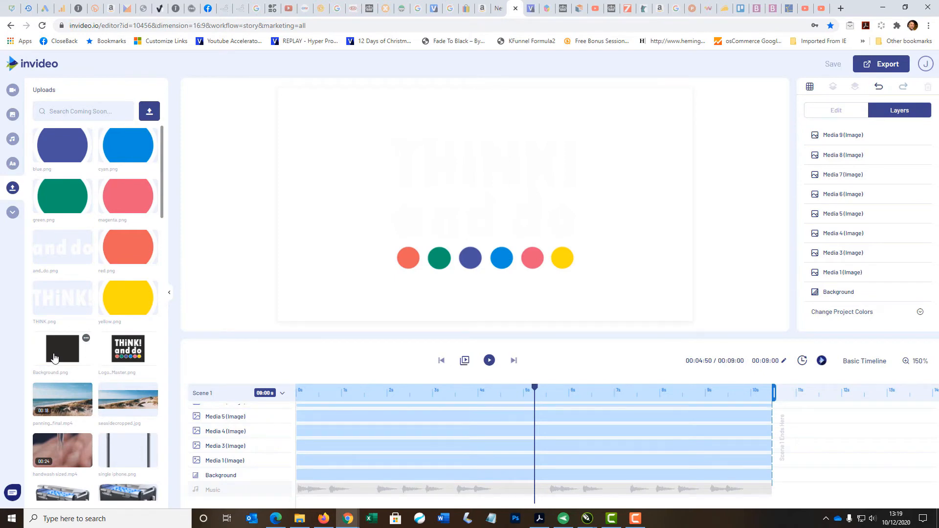
Add Background.png to the scene and enlarge it to fill the whole canvas.
left_click(54, 358)
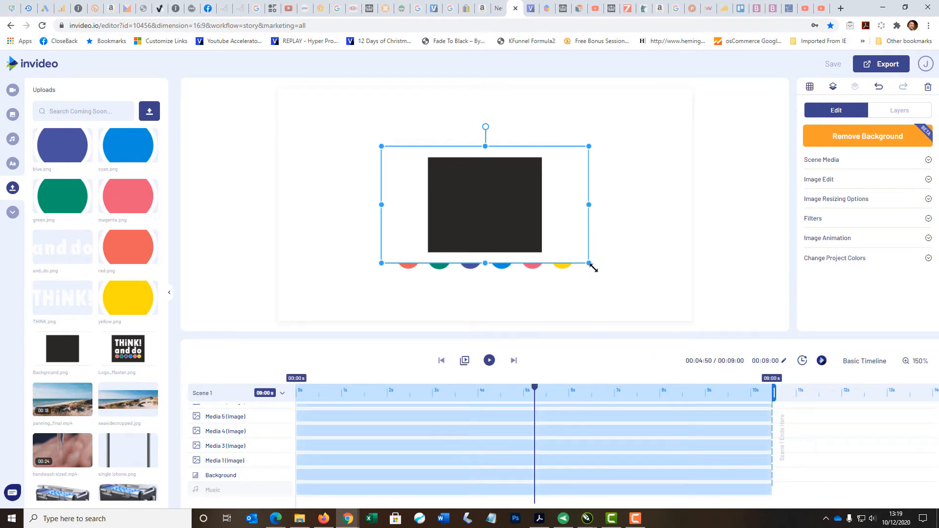
left_click_drag(590, 263, 688, 337)
left_click_drag(379, 145, 274, 88)
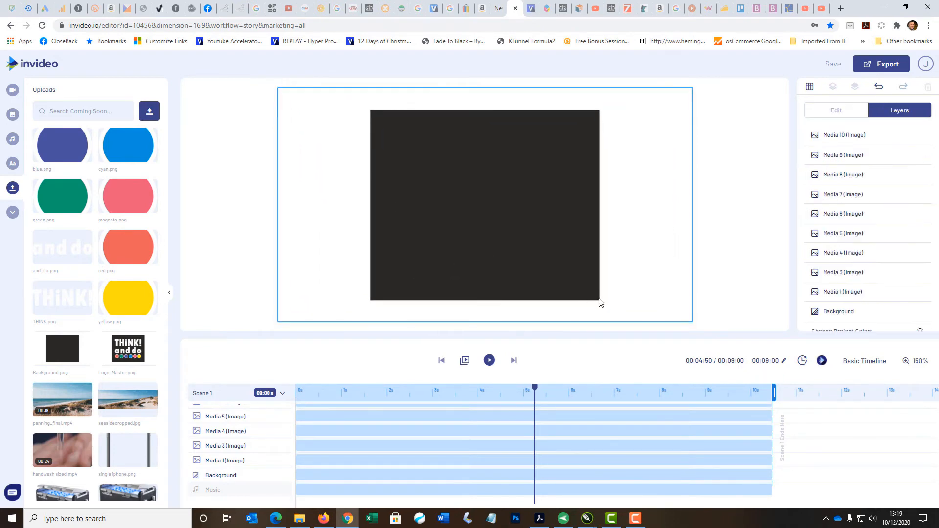
left_click(663, 294)
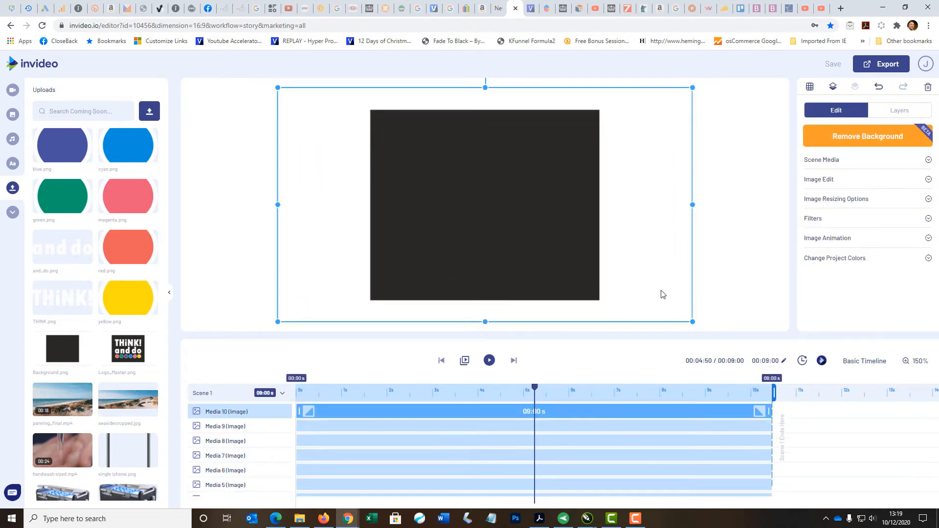
left_click(740, 280)
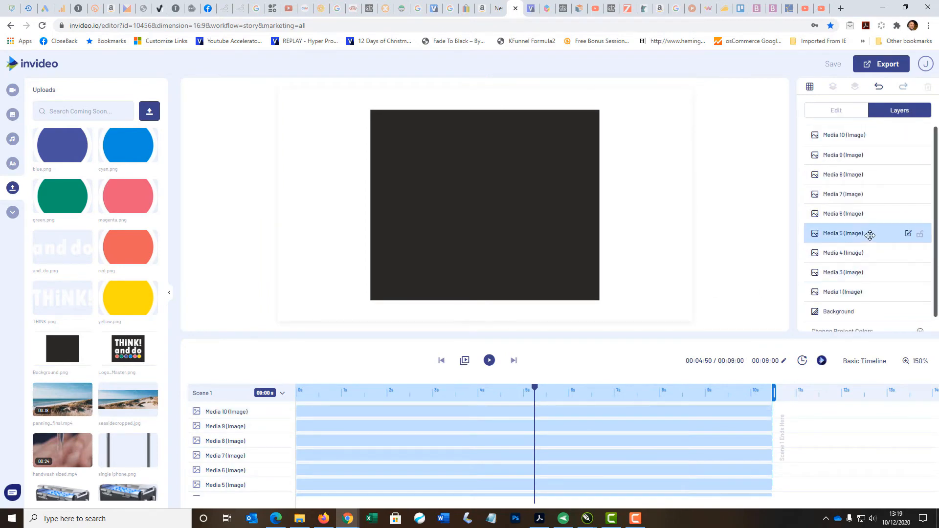
Rename the newly added Media 10 layer as Logo_Black and move it beneath all the logo elements, just above Background.
left_click(849, 134)
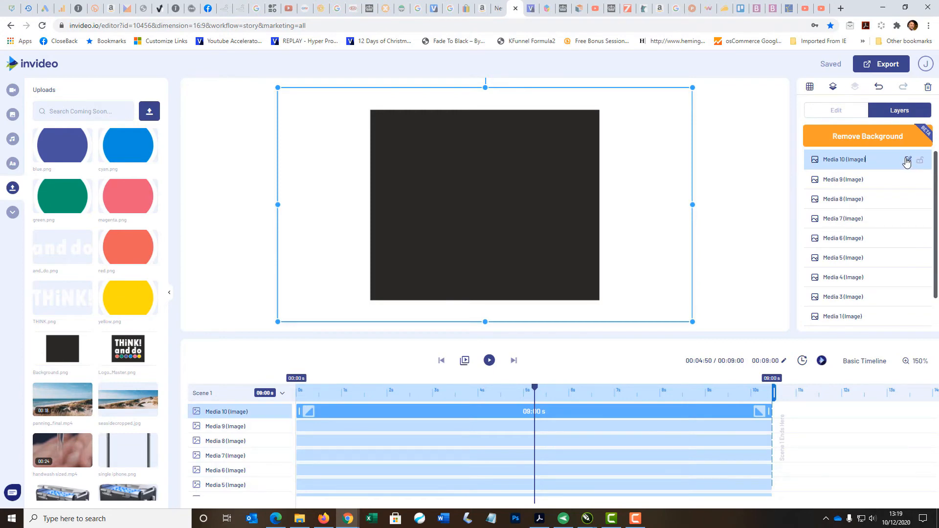
key("BackSpace")
key("BackSpace")
key("BackSpace")
key("BackSpace")
key("BackSpace")
key("BackSpace")
key("BackSpace")
type("Logo_Black")
left_click(851, 166)
left_click_drag(851, 166, 862, 316)
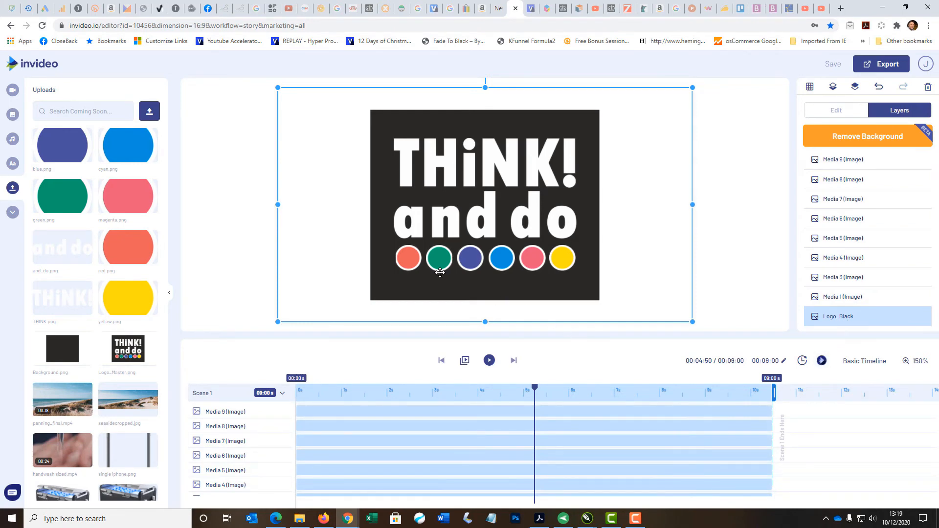
Rename the layer holding the THiNK! lettering as THINK.
left_click(545, 186)
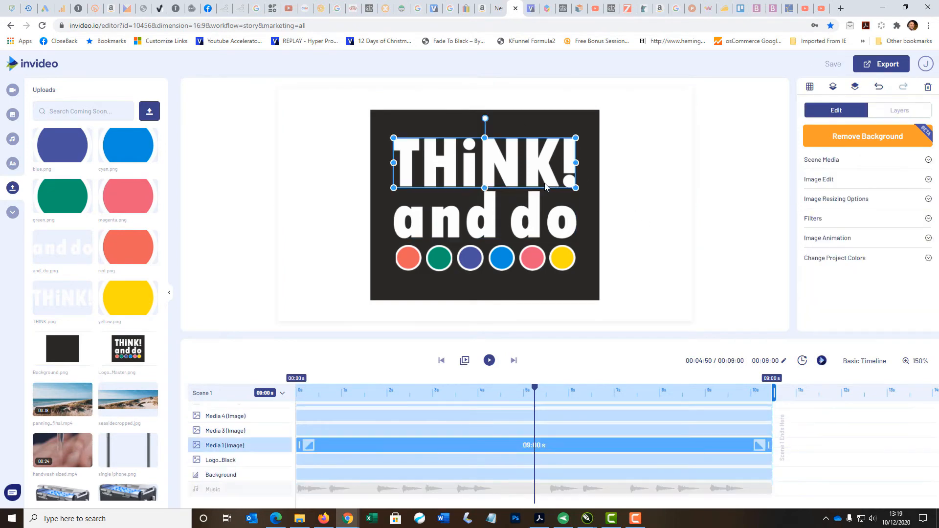
left_click(902, 112)
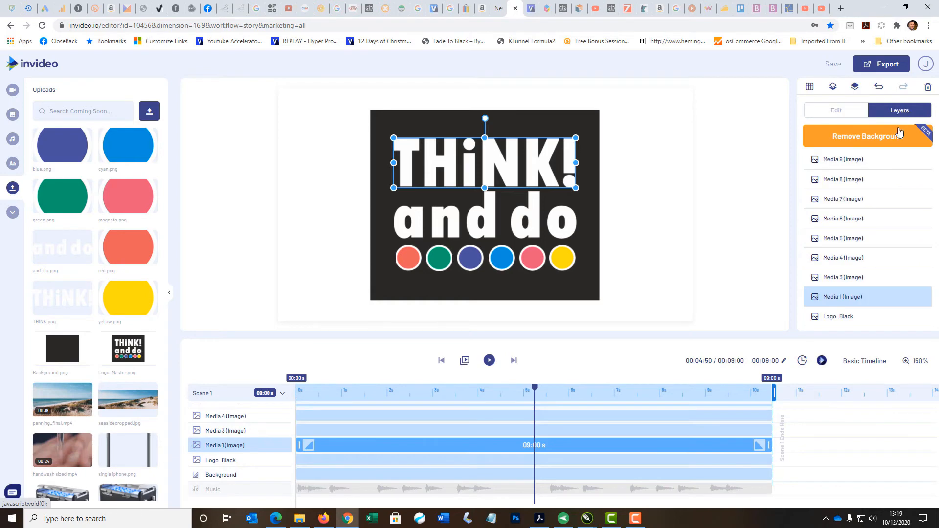
mouse_move(874, 299)
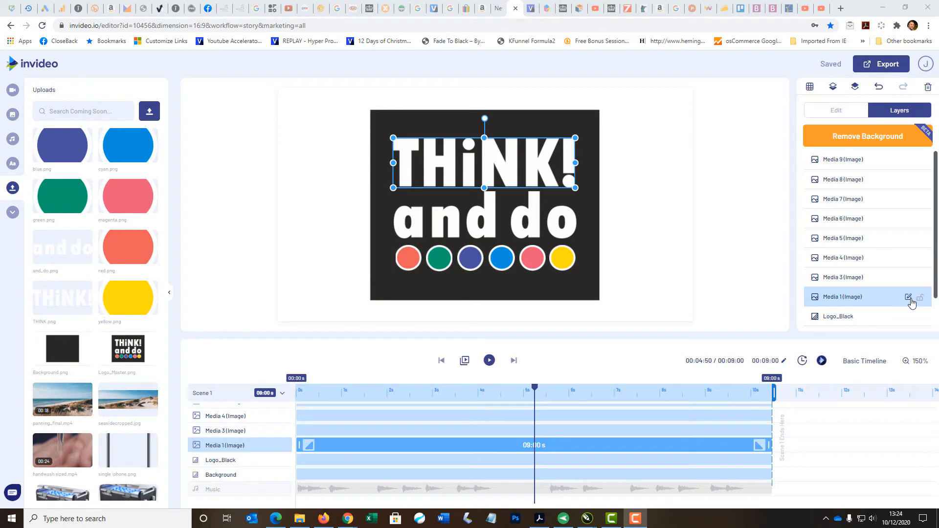
left_click(908, 298)
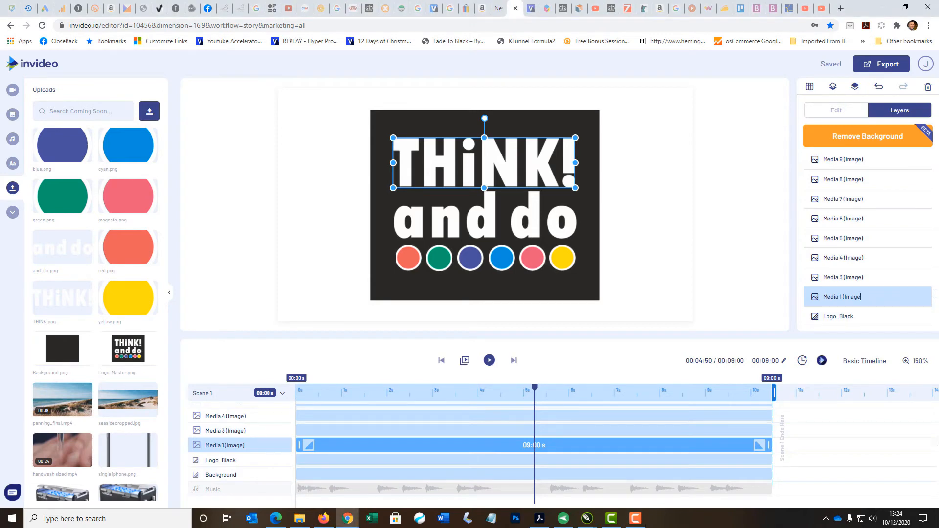
key("BackSpace")
key("BackSpace")
key("BackSpace")
key("BackSpace")
key("BackSpace")
key("BackSpace")
key("BackSpace")
key("BackSpace")
type("THINK")
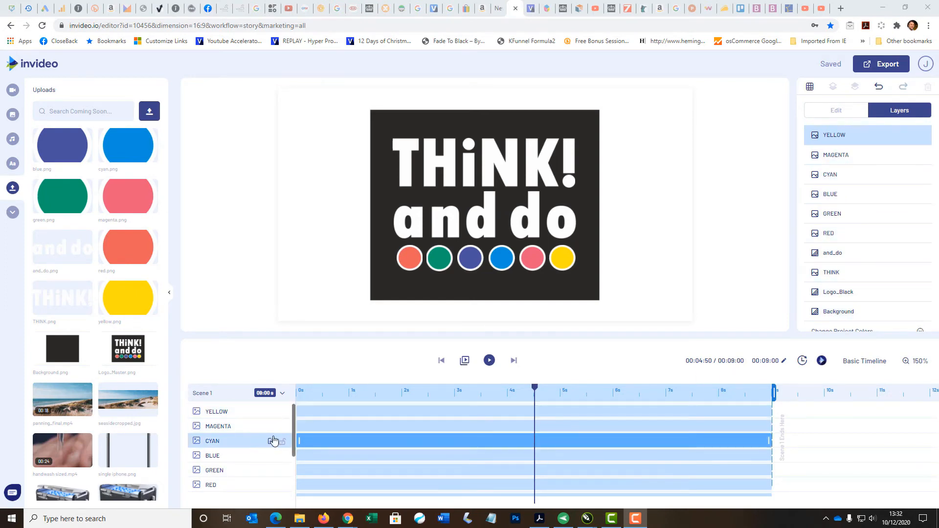
Shorten the THINK layer on the timeline so that it starts at 00:55 s.
scroll(271, 448, "down", 2)
scroll(266, 455, "up", 2)
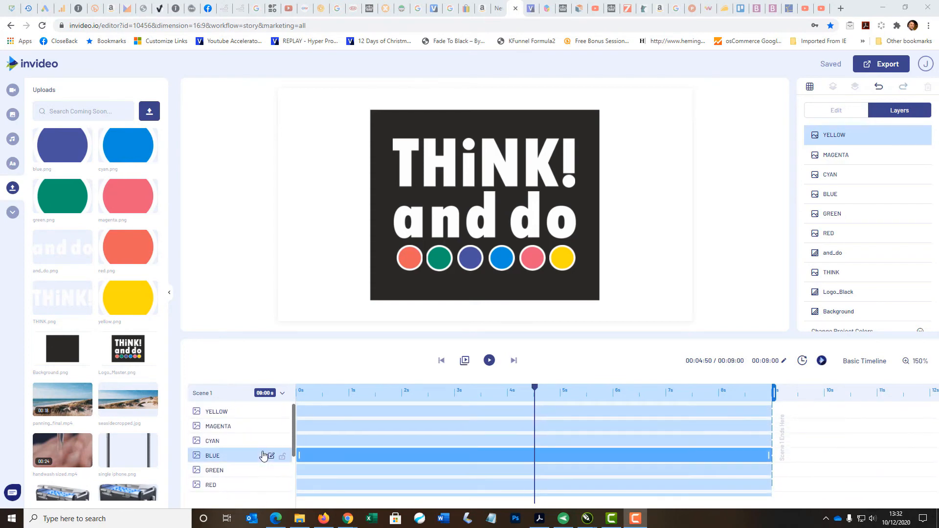
scroll(263, 455, "down", 2)
scroll(260, 453, "up", 2)
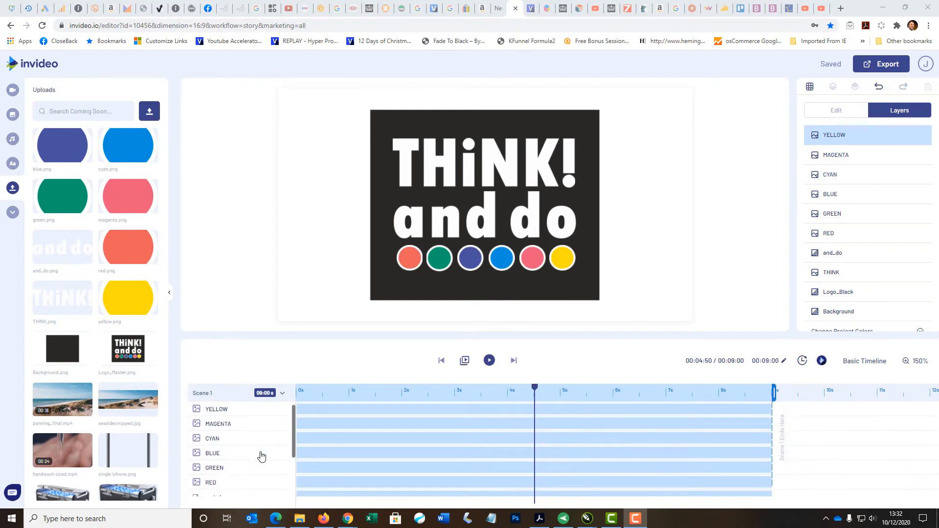
scroll(264, 444, "down", 2)
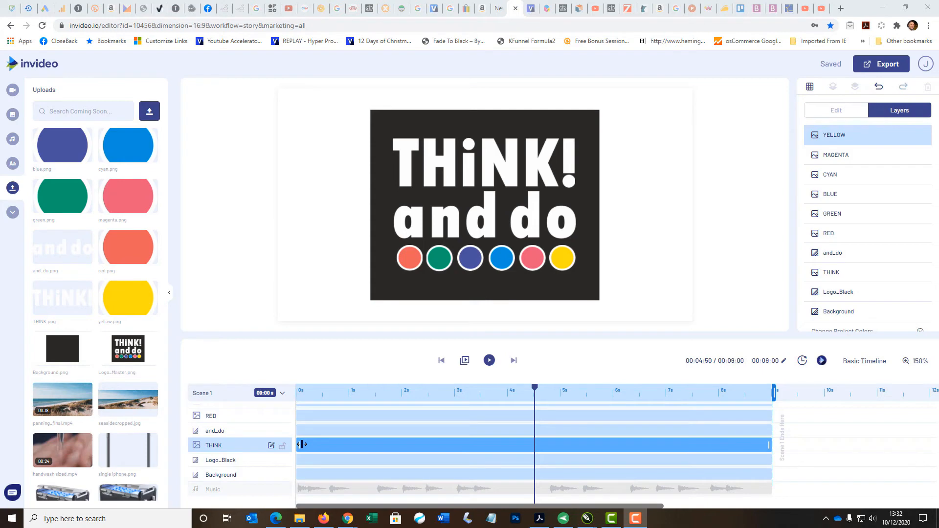
left_click(298, 444)
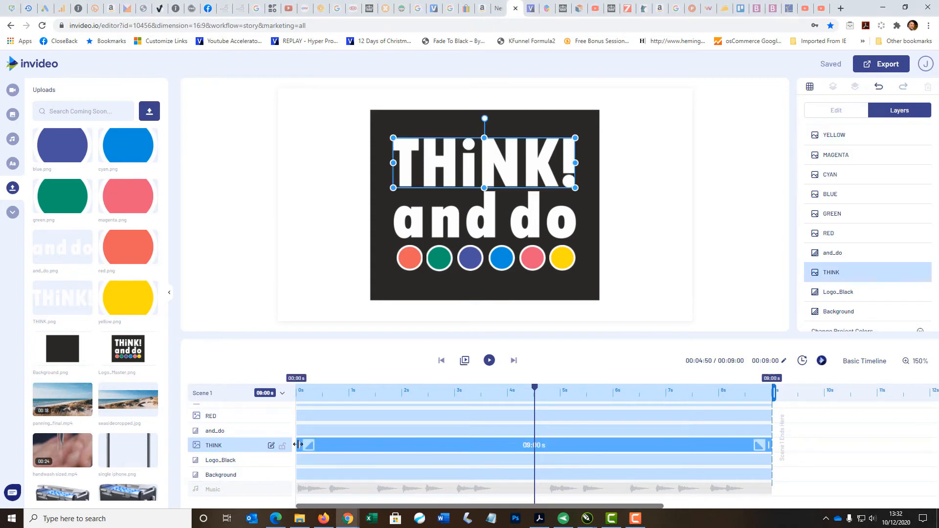
left_click_drag(298, 444, 325, 443)
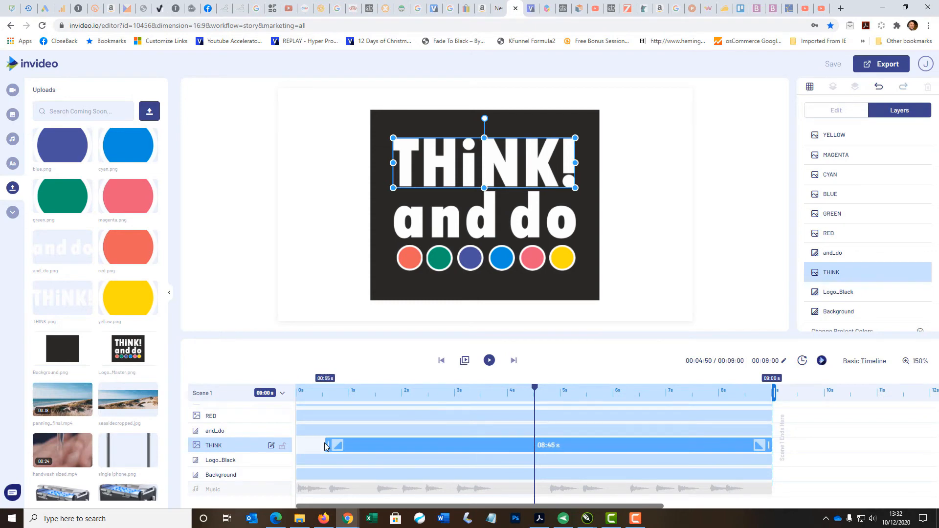
left_click_drag(325, 446, 328, 448)
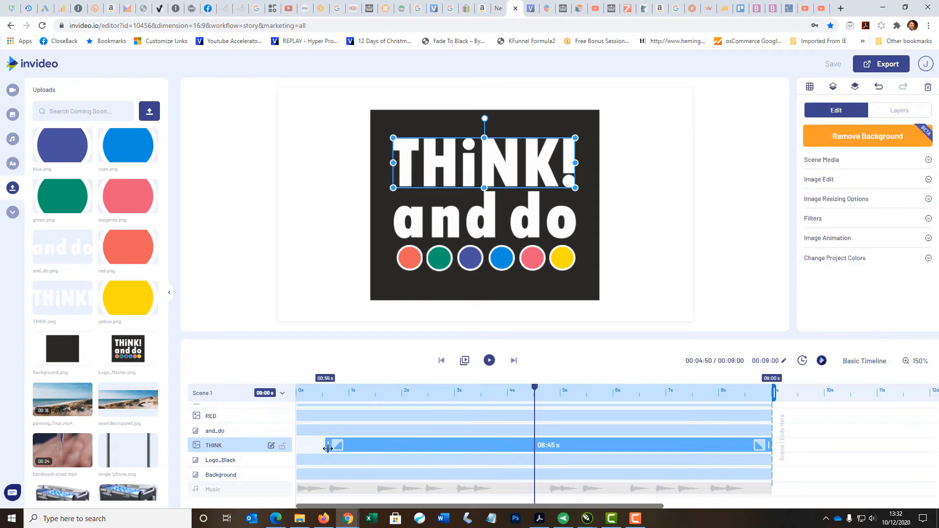
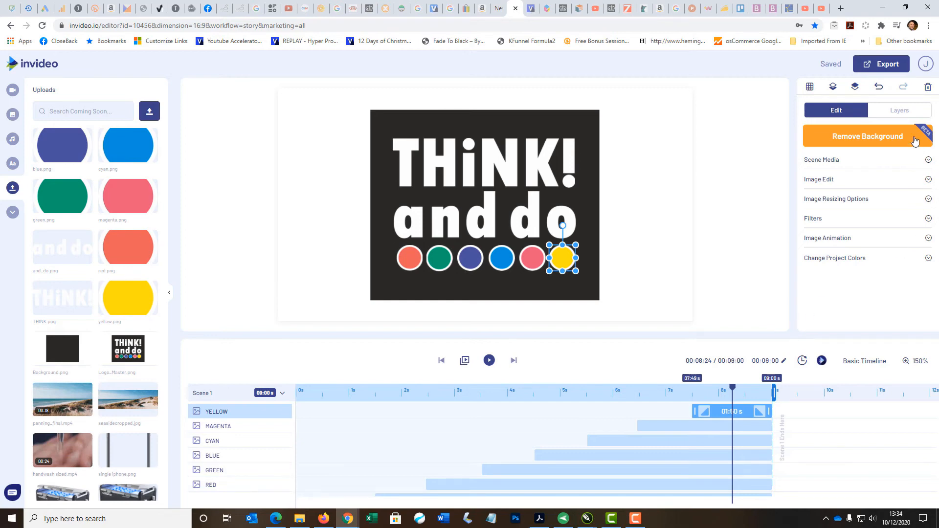
Open the list of In Place image animations for the Logo_Black layer.
left_click(905, 113)
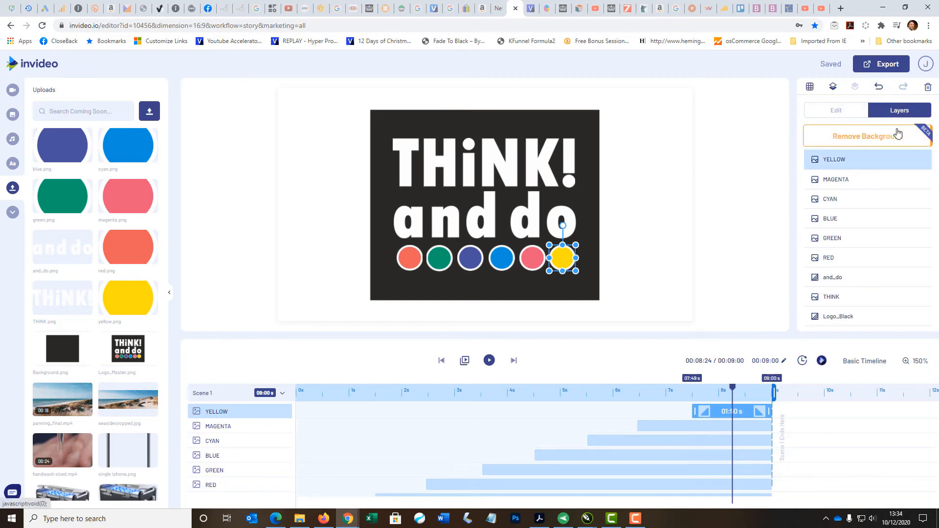
left_click(846, 316)
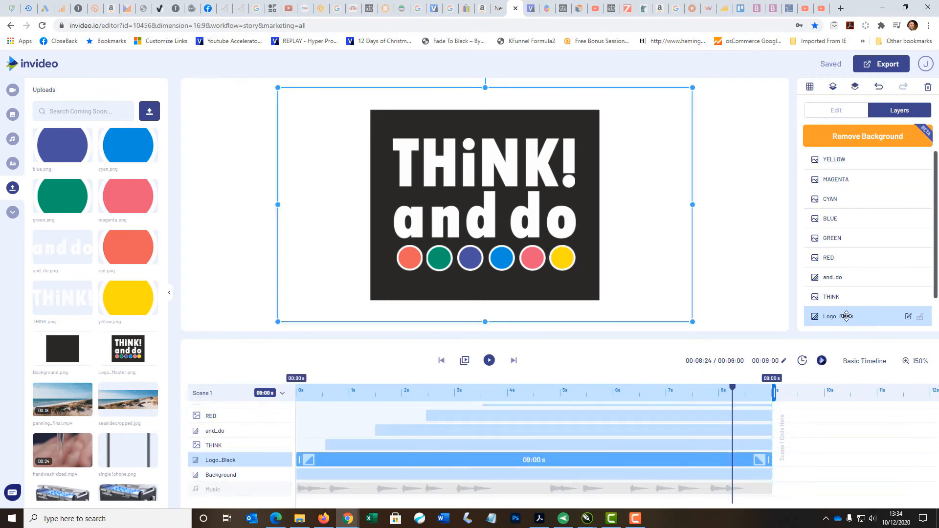
left_click(843, 115)
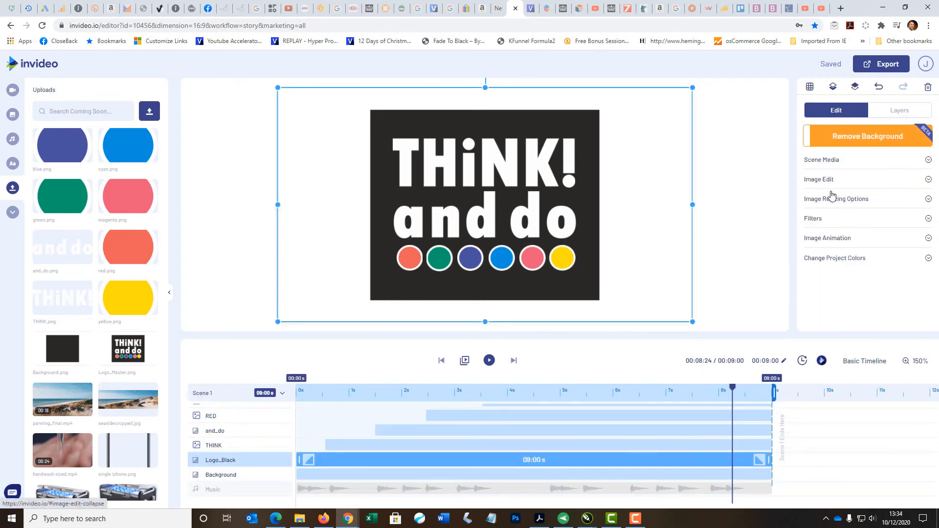
left_click(825, 239)
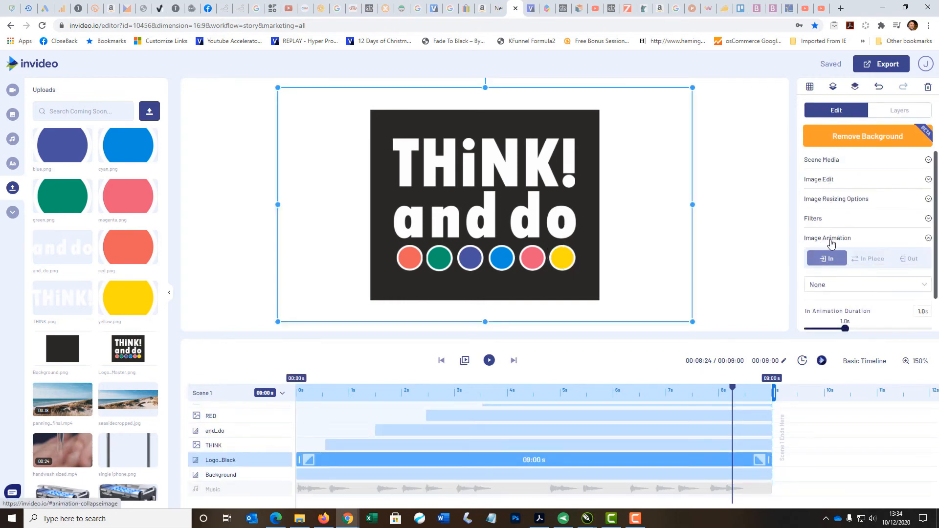
scroll(860, 258, "down", 2)
left_click(871, 221)
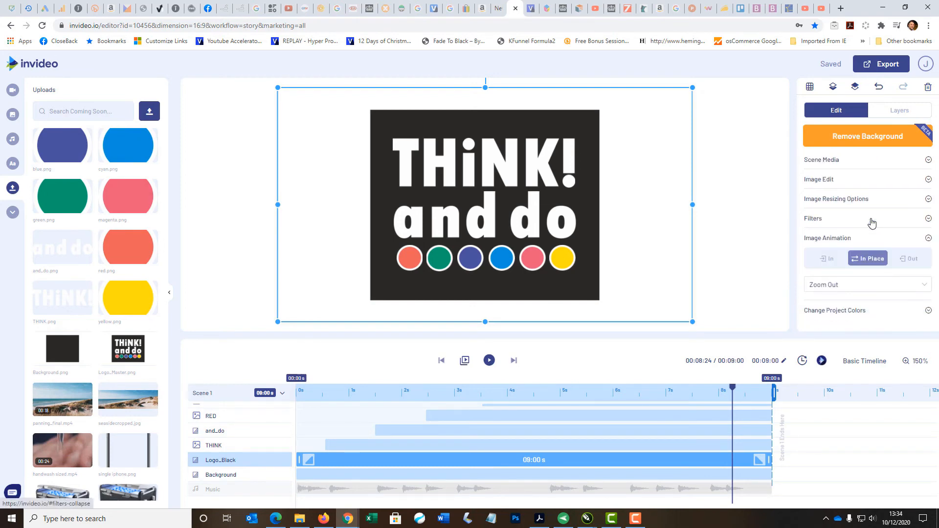
left_click(927, 289)
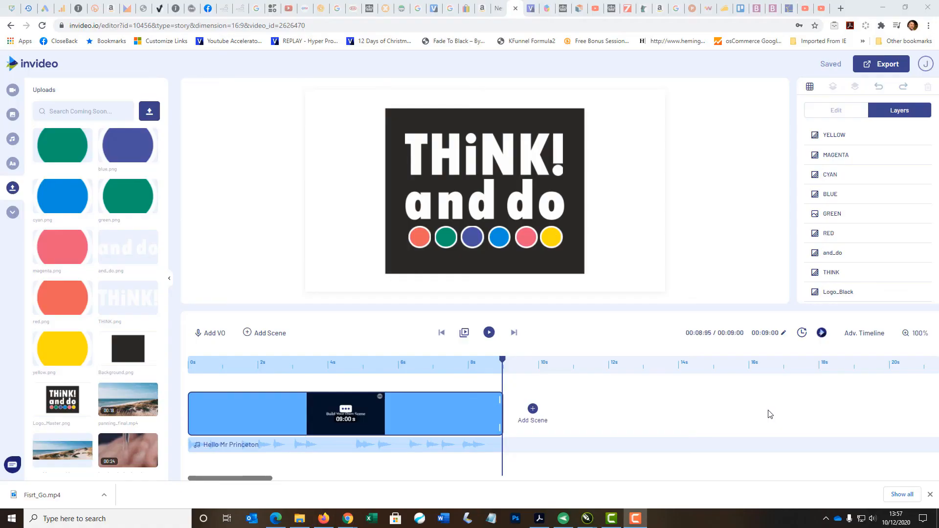
Delete the Hello Mr Princeton music track from the timeline.
left_click(286, 449)
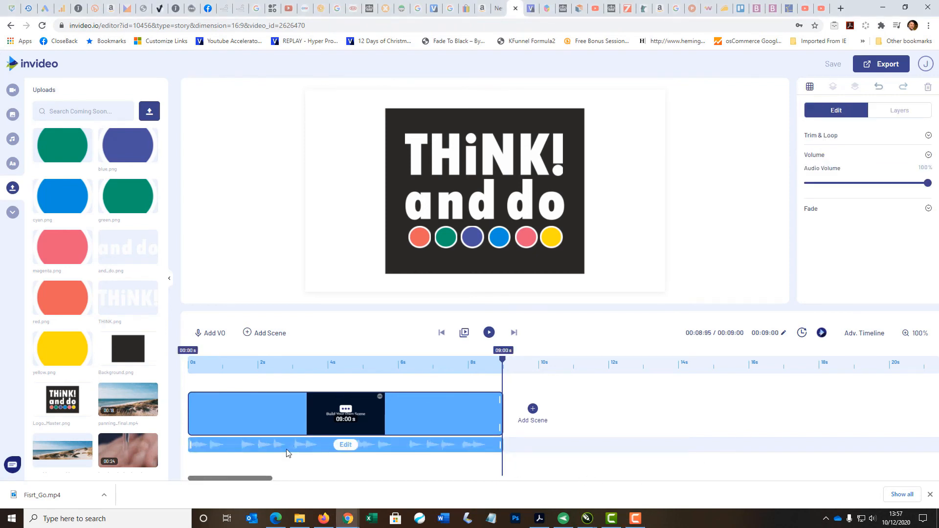
left_click(341, 448)
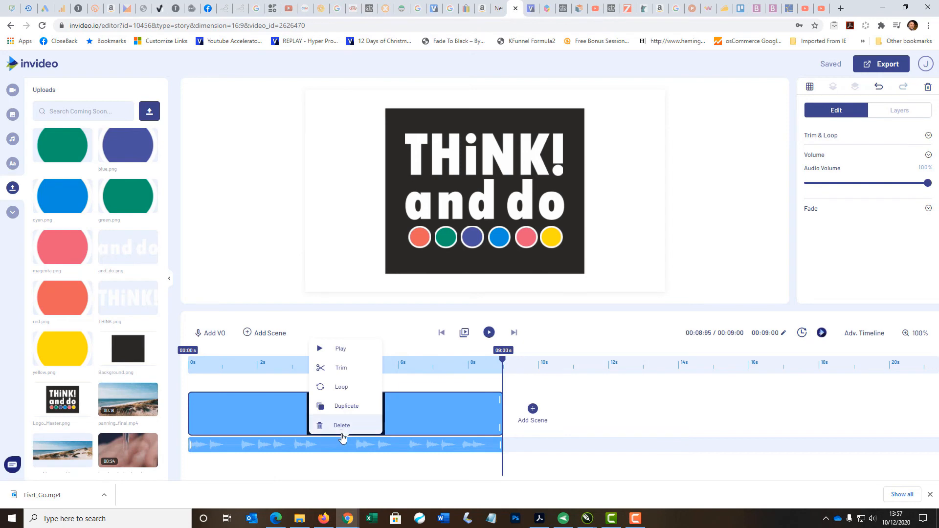
left_click(342, 426)
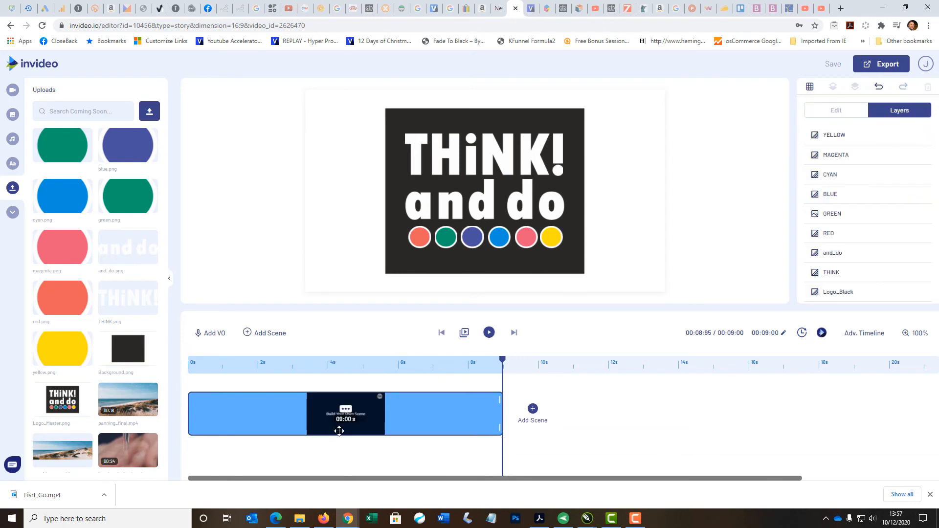
Add the Success Ahead track from the Corporate music genre and move it to the start of the timeline.
left_click(13, 141)
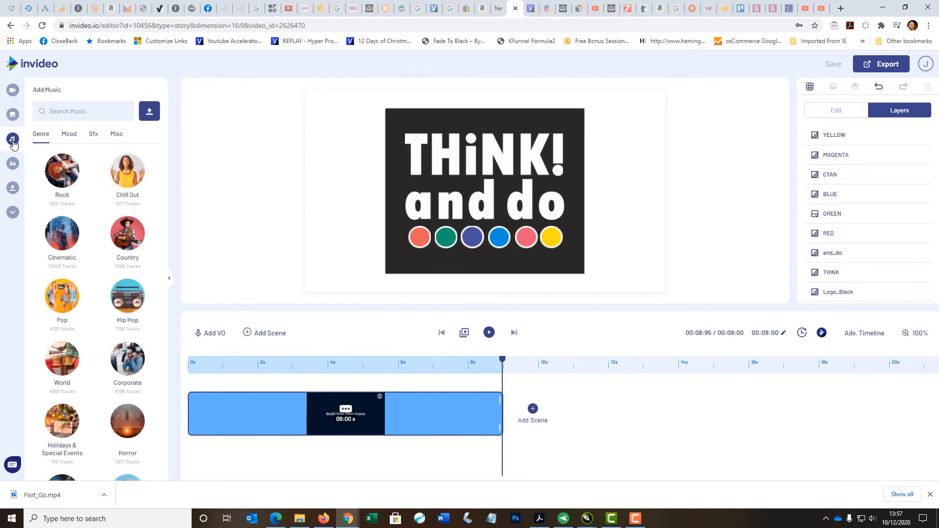
left_click(132, 363)
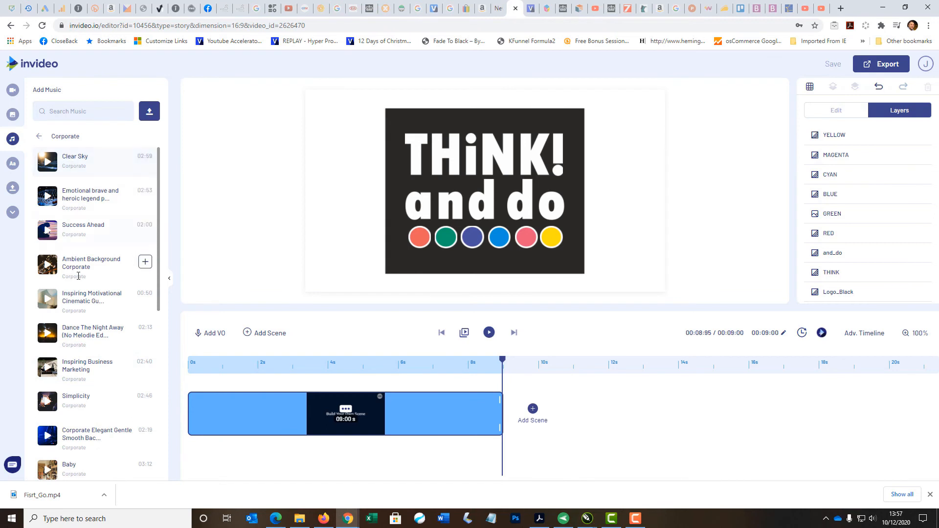
scroll(52, 445, "down", 2)
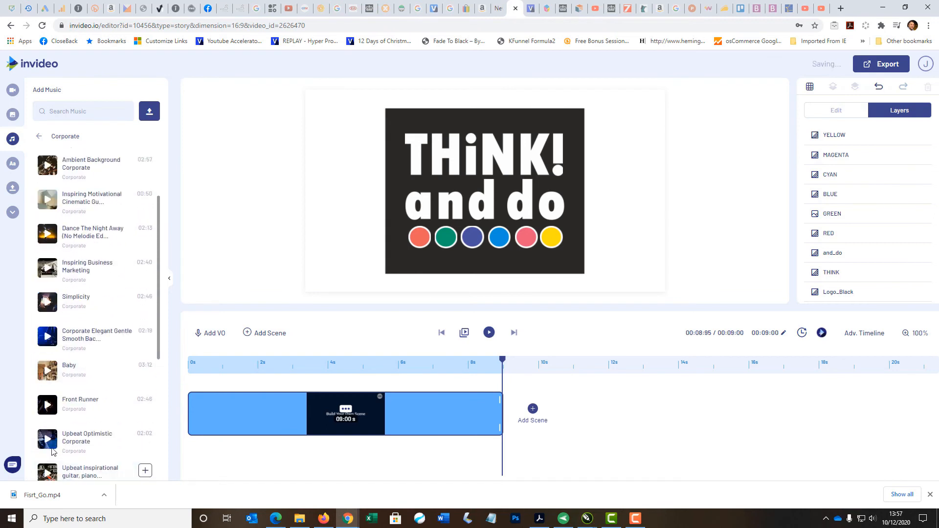
scroll(51, 450, "up", 2)
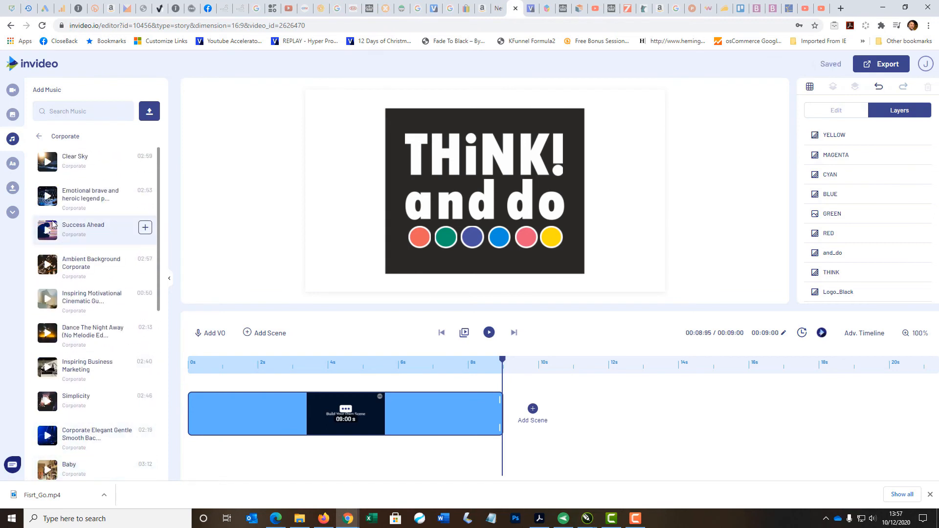
left_click(149, 231)
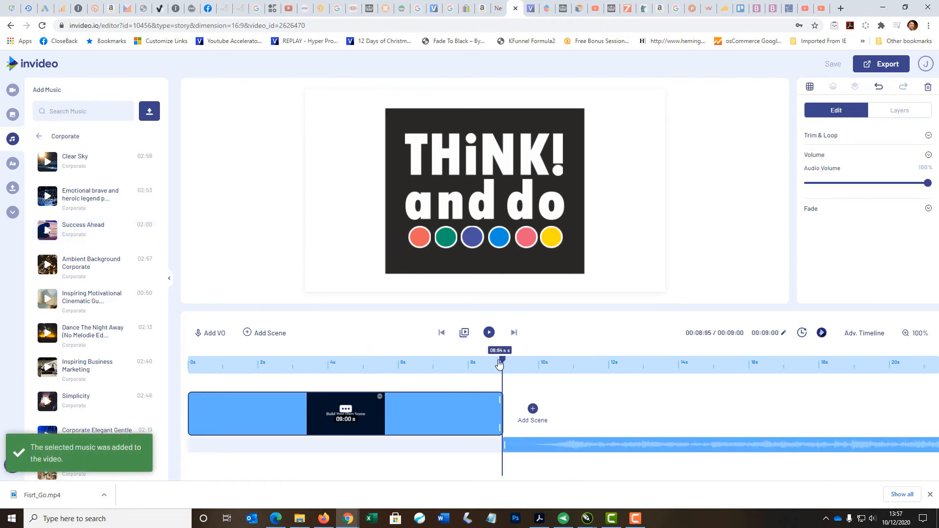
mouse_move(630, 443)
left_click_drag(629, 445, 324, 446)
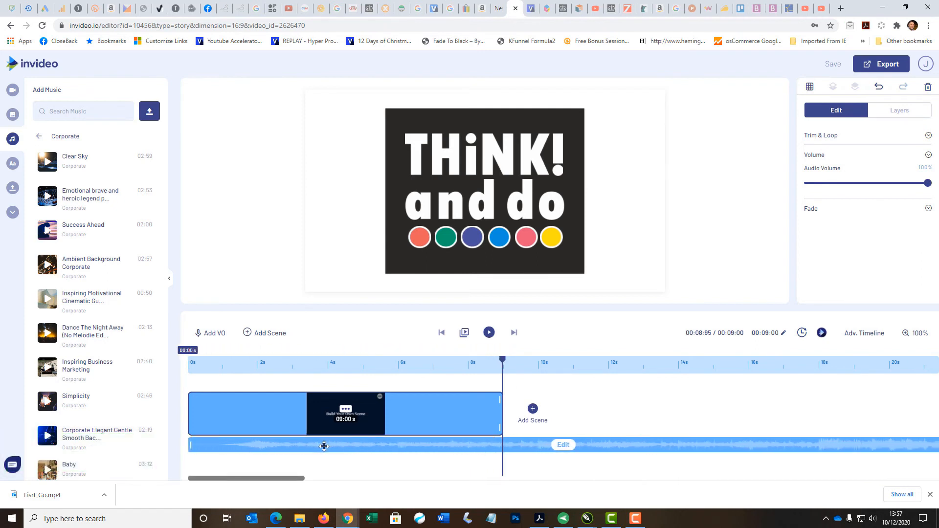
Trim the Success Ahead music track so that it ends at 00:09:10, previewing the trimmed section before applying the trim.
left_click(562, 446)
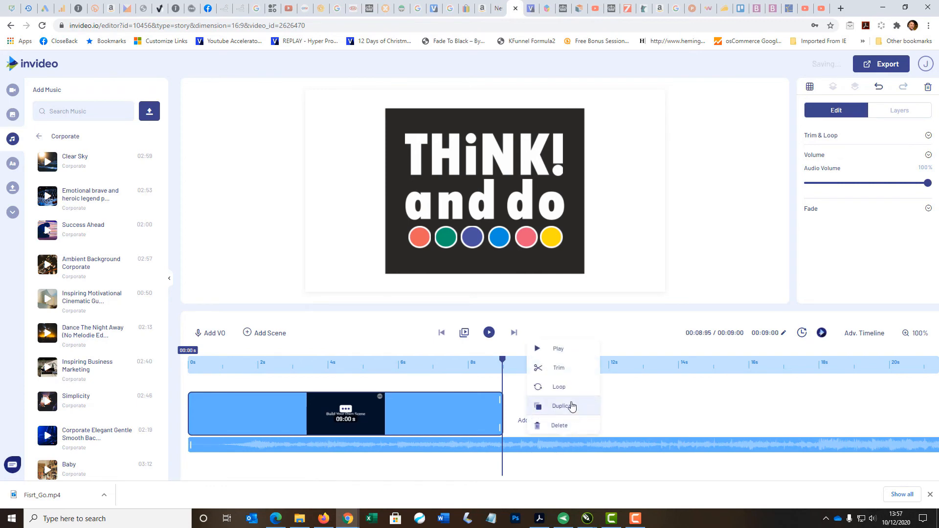
left_click(560, 370)
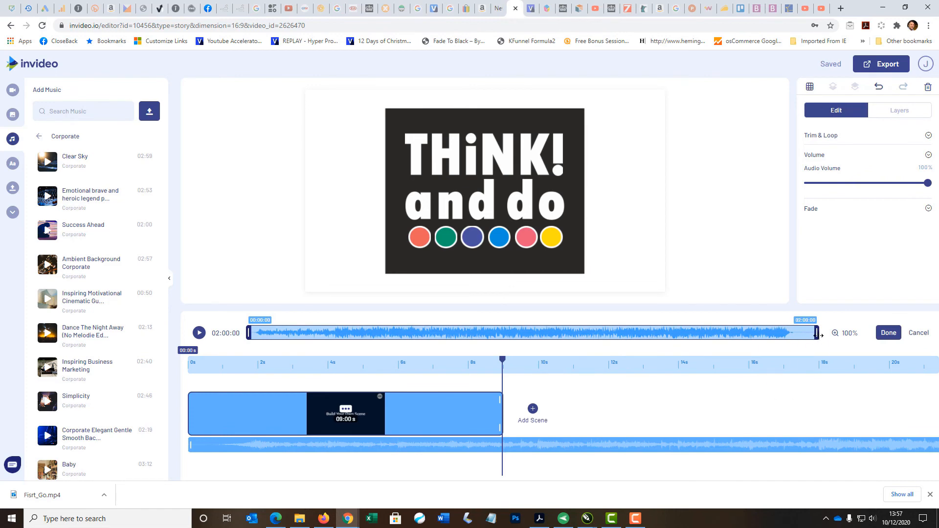
left_click_drag(816, 334, 299, 341)
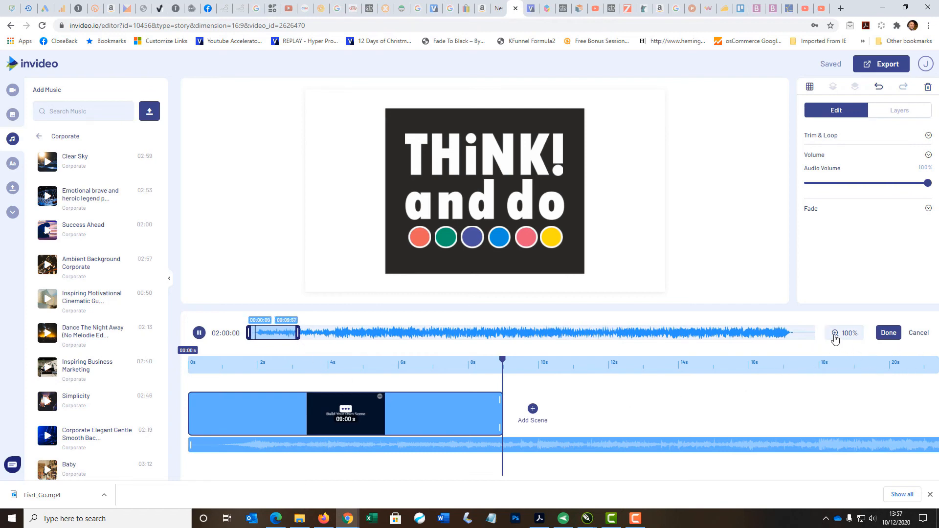
left_click(199, 337)
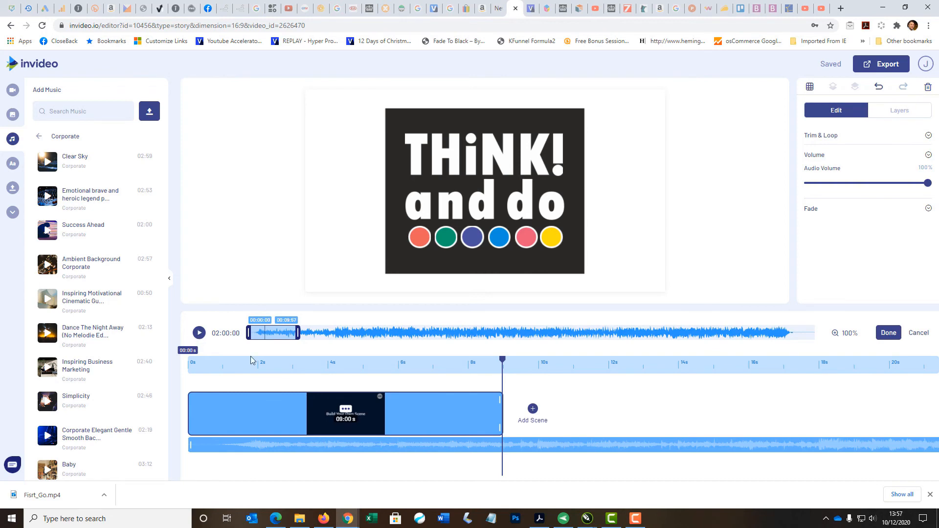
left_click(848, 333)
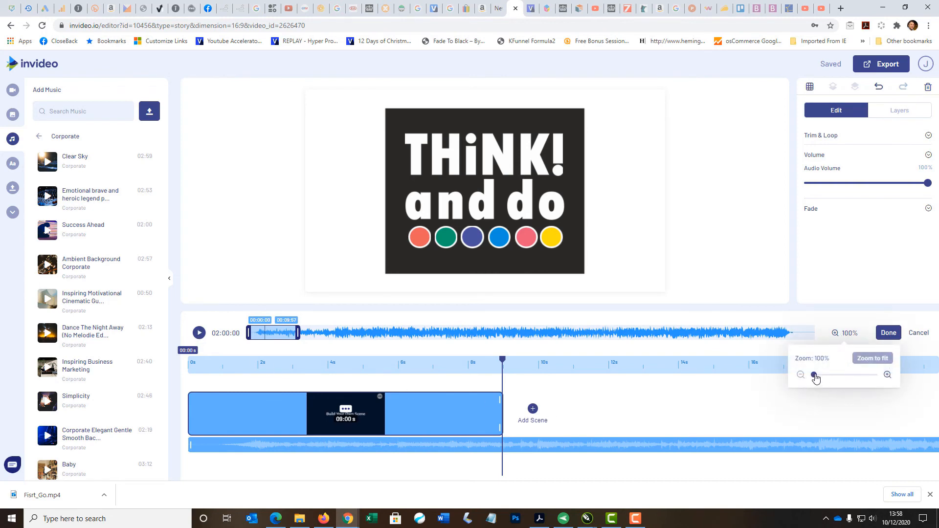
left_click_drag(814, 374, 879, 387)
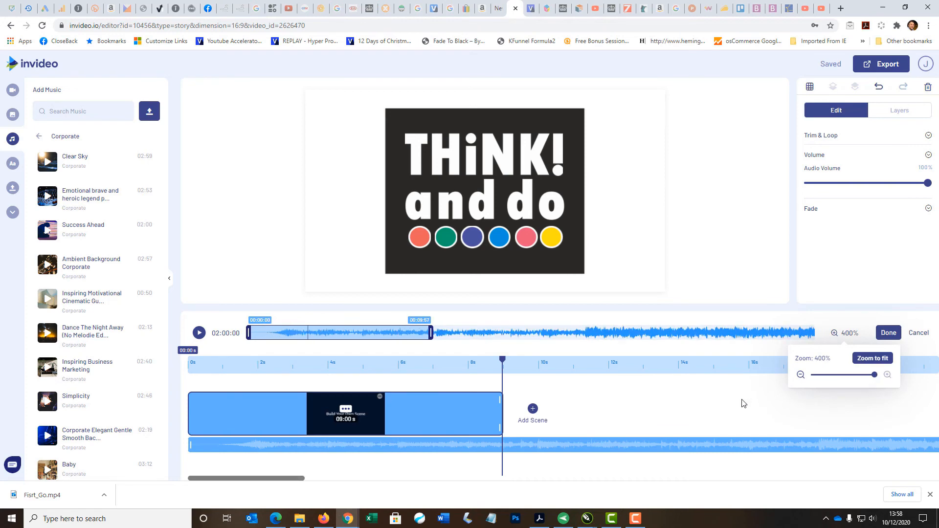
left_click_drag(435, 331, 425, 336)
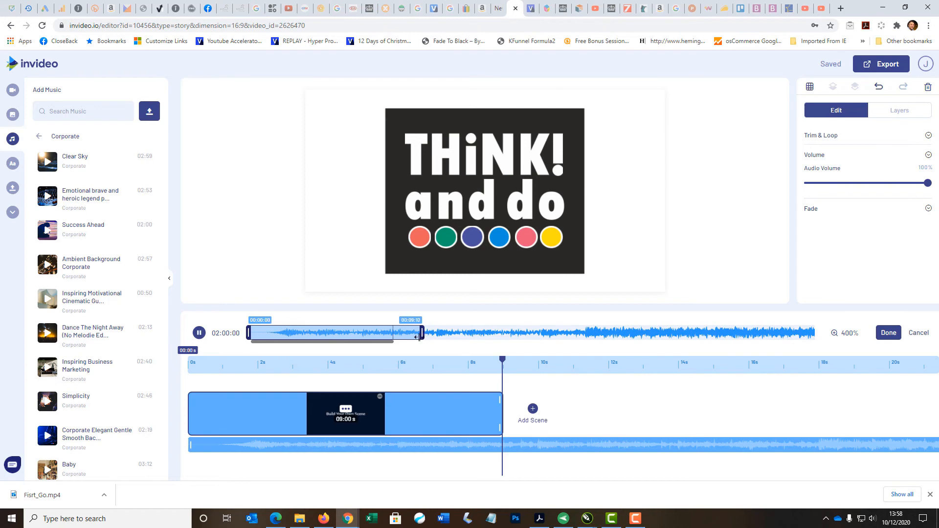
left_click(201, 335)
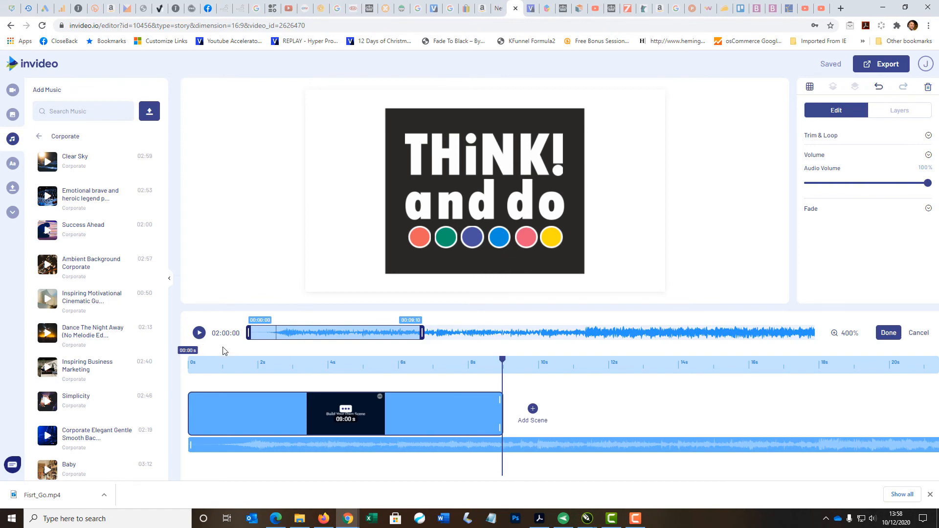
left_click(888, 333)
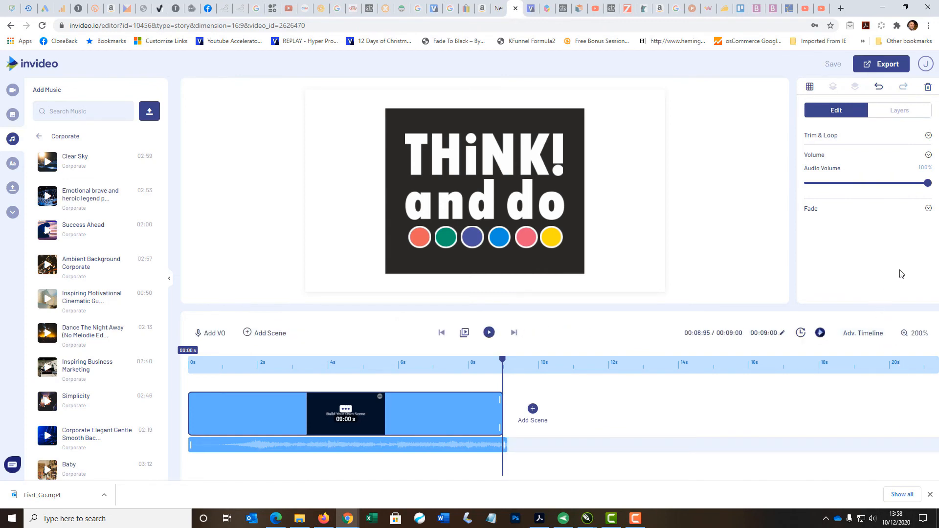
Adjust the fade-out time of the Success Ahead track and play the intro to check the music.
left_click(928, 209)
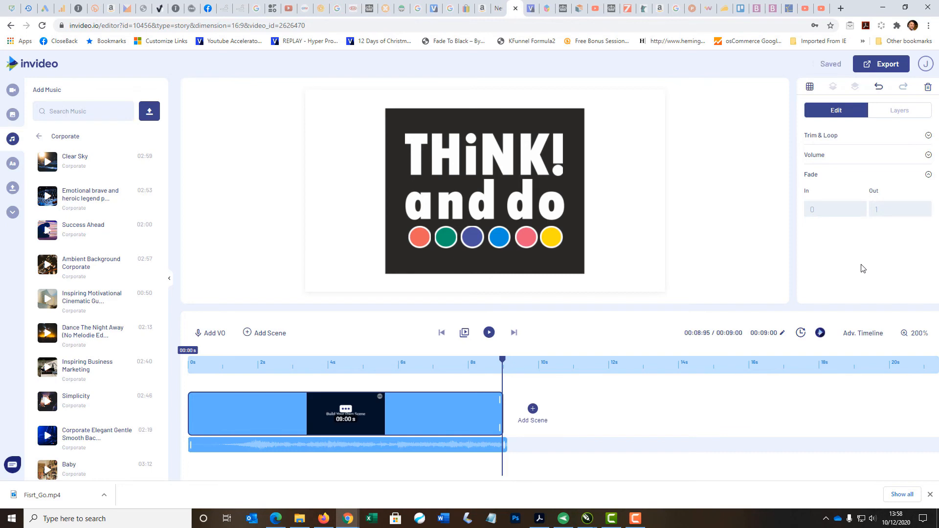
left_click(489, 333)
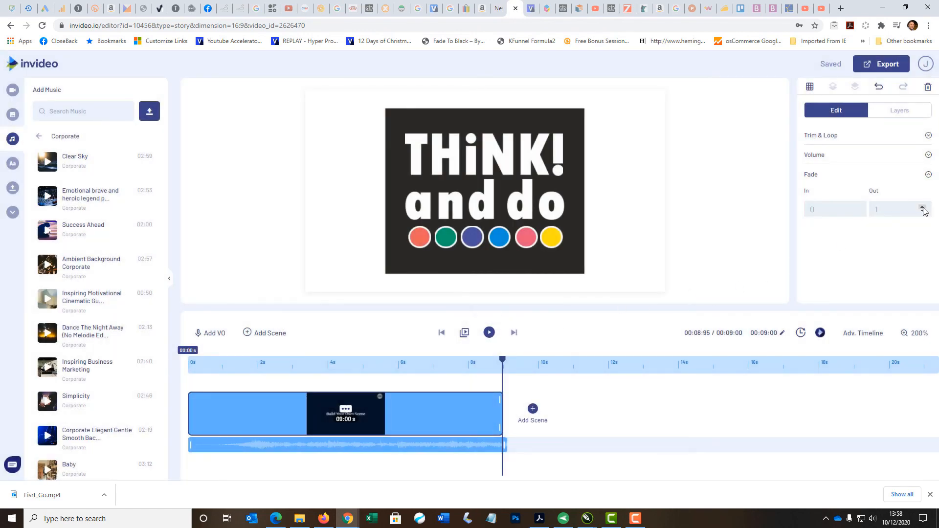
left_click(922, 207)
left_click(702, 255)
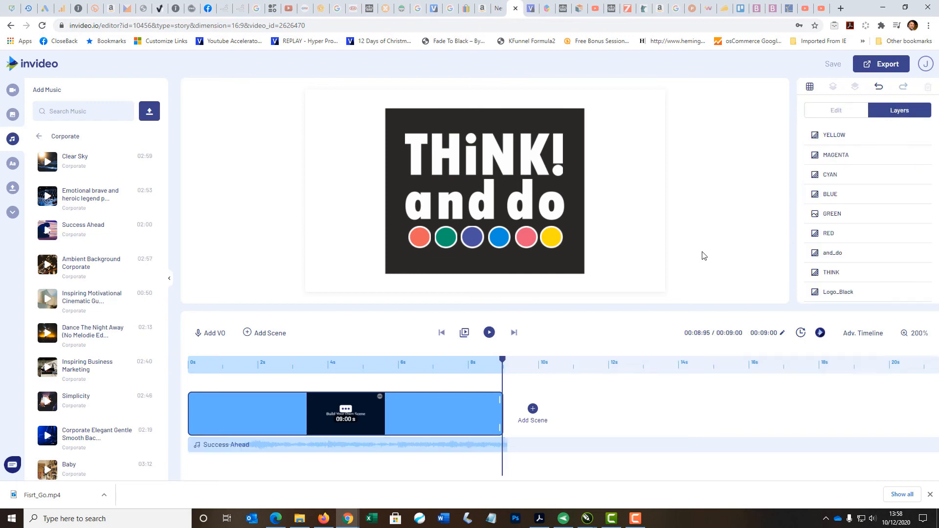
left_click(487, 333)
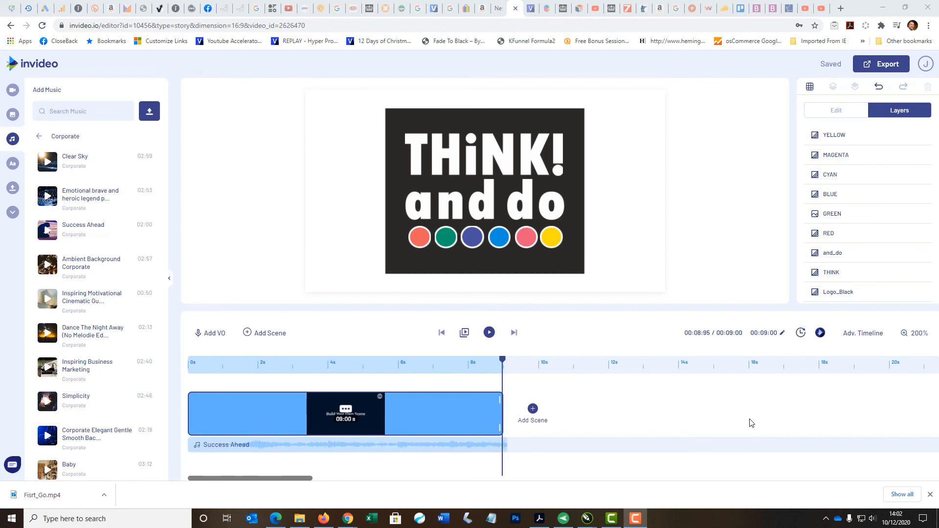
Apply The Flight From Down as the In animation of the THINK layer and slightly shorten its duration.
left_click(514, 168)
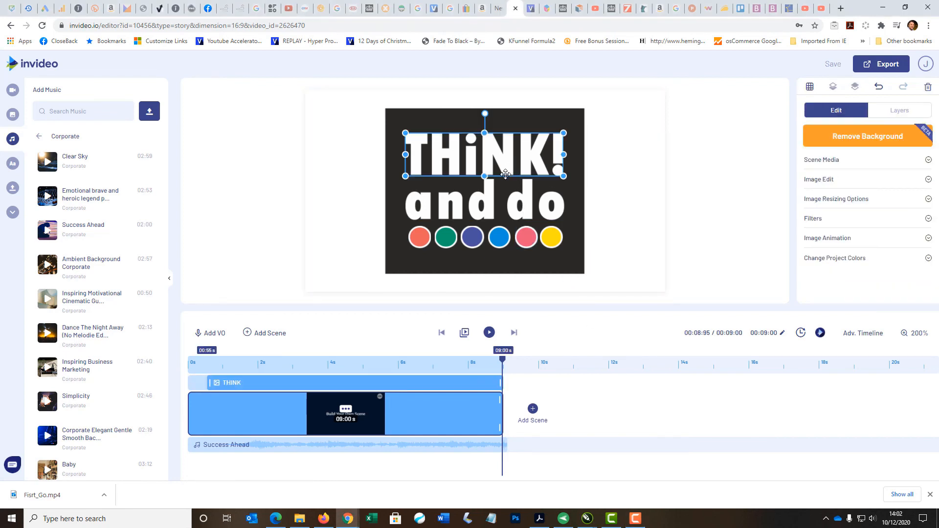
left_click(827, 238)
scroll(829, 243, "down", 2)
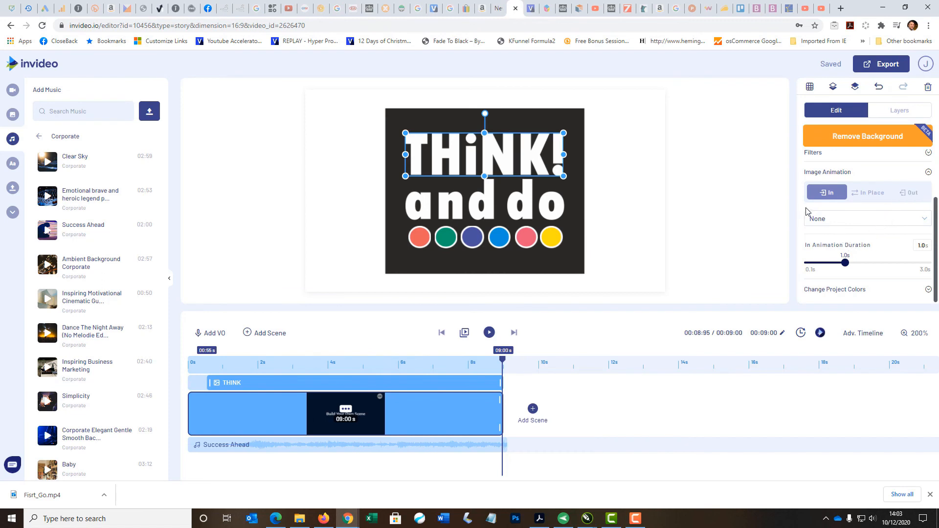
left_click(816, 222)
scroll(844, 269, "down", 5)
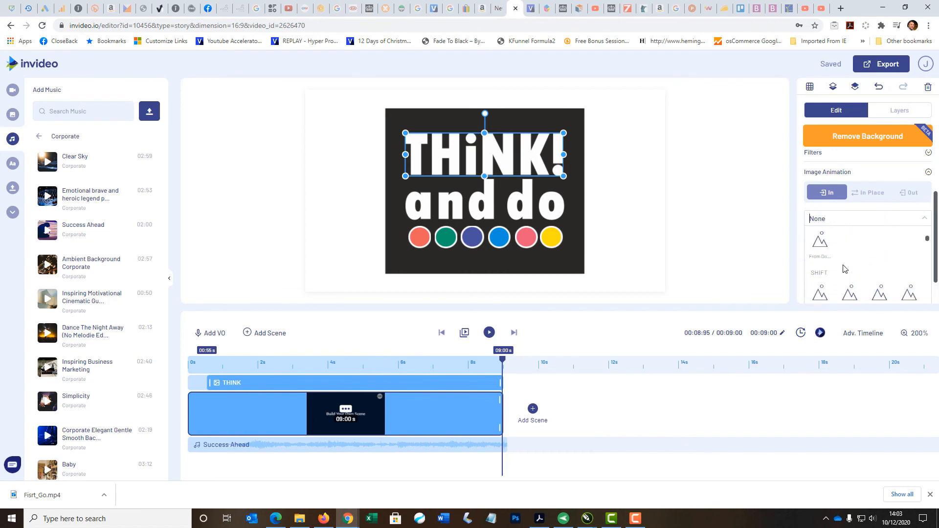
scroll(834, 281, "down", 5)
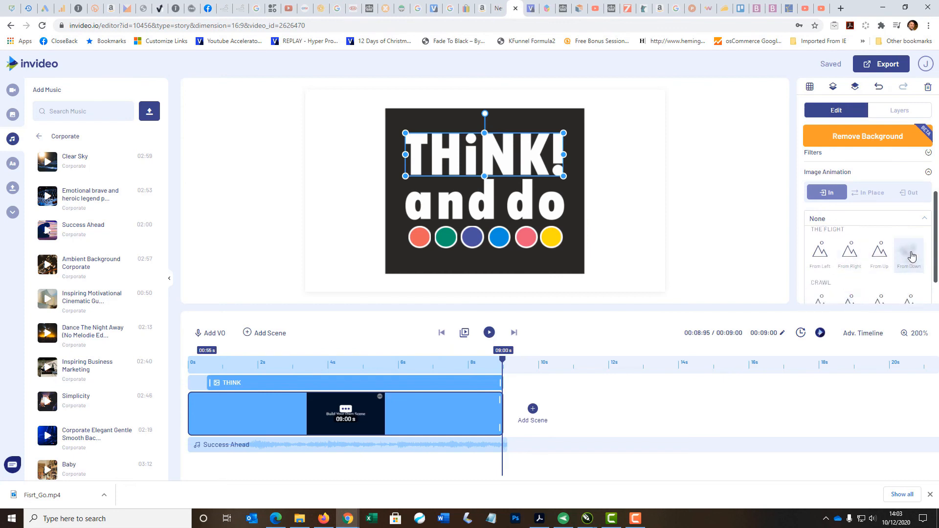
left_click(904, 264)
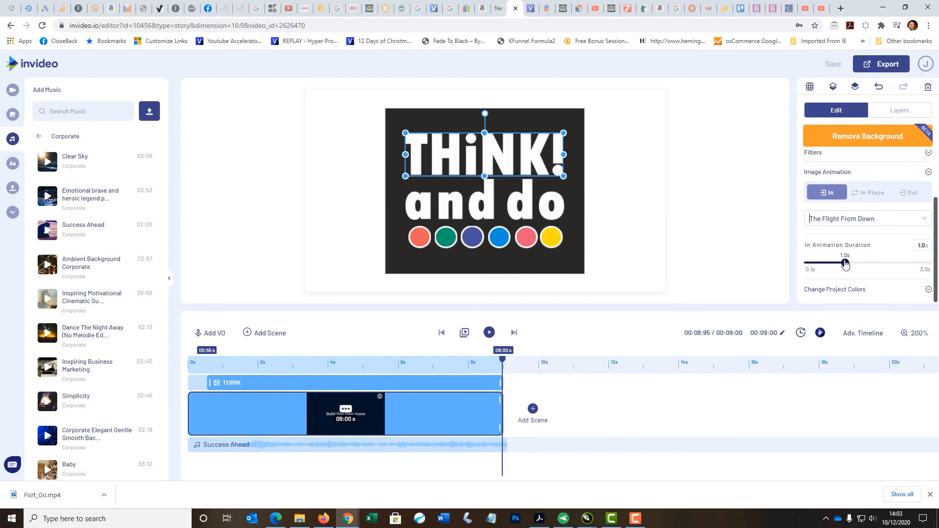
left_click_drag(845, 264, 838, 267)
Apply Bounce From Left as the In animation of the and_do layer and slightly shorten its duration.
left_click(519, 198)
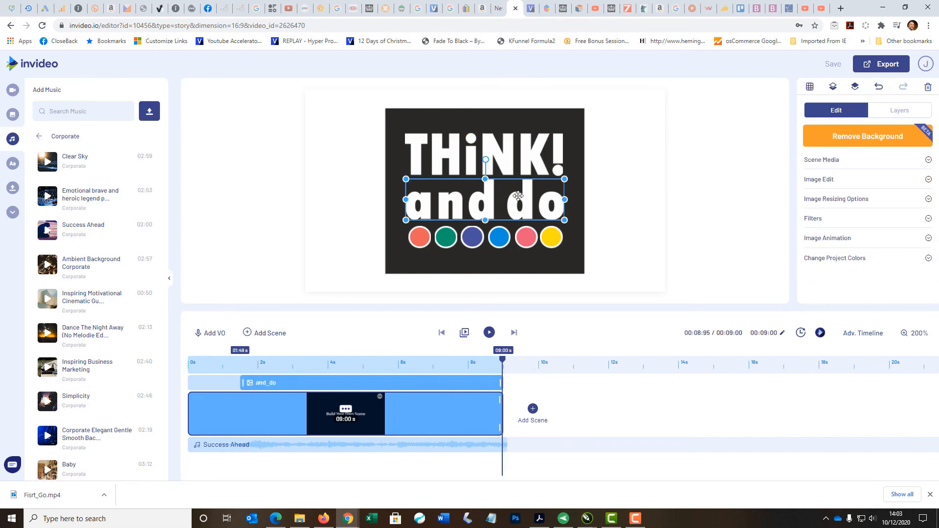
left_click(812, 241)
scroll(812, 243, "down", 2)
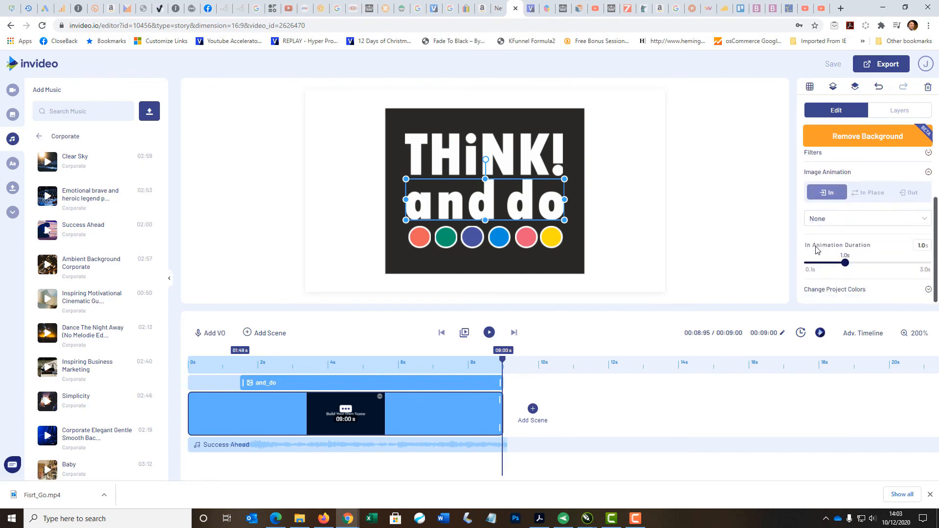
left_click(826, 222)
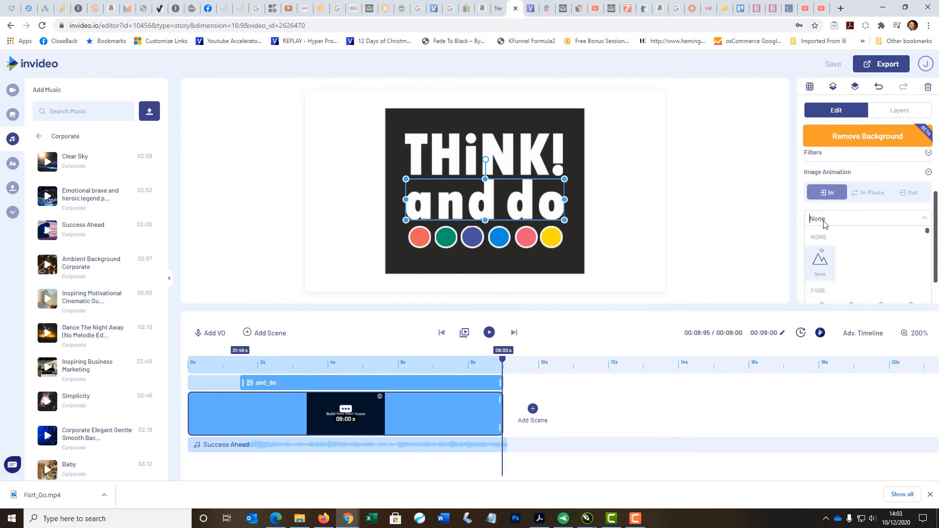
scroll(829, 264, "down", 3)
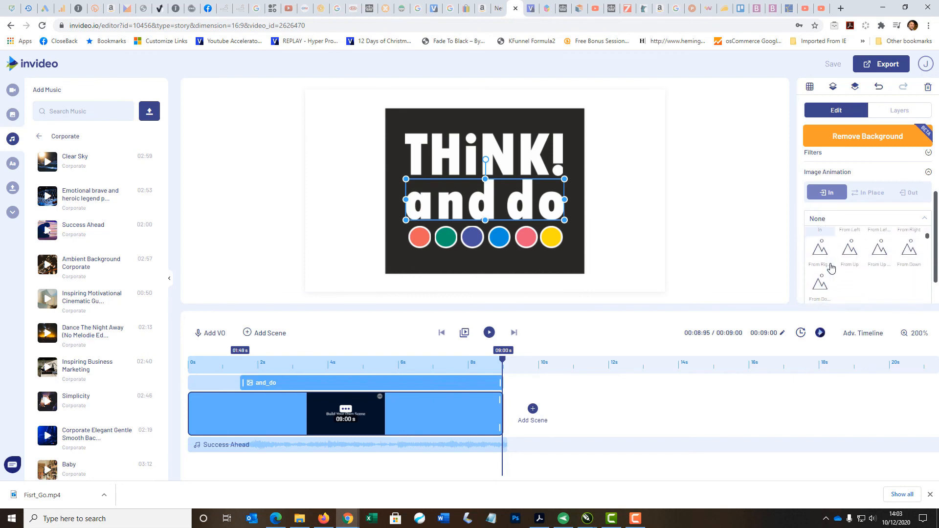
scroll(830, 267, "down", 2)
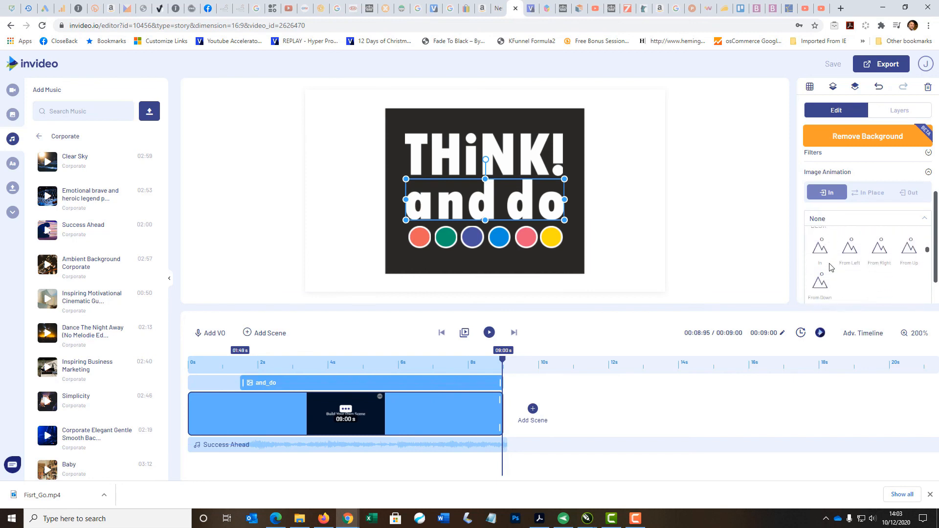
scroll(829, 267, "down", 4)
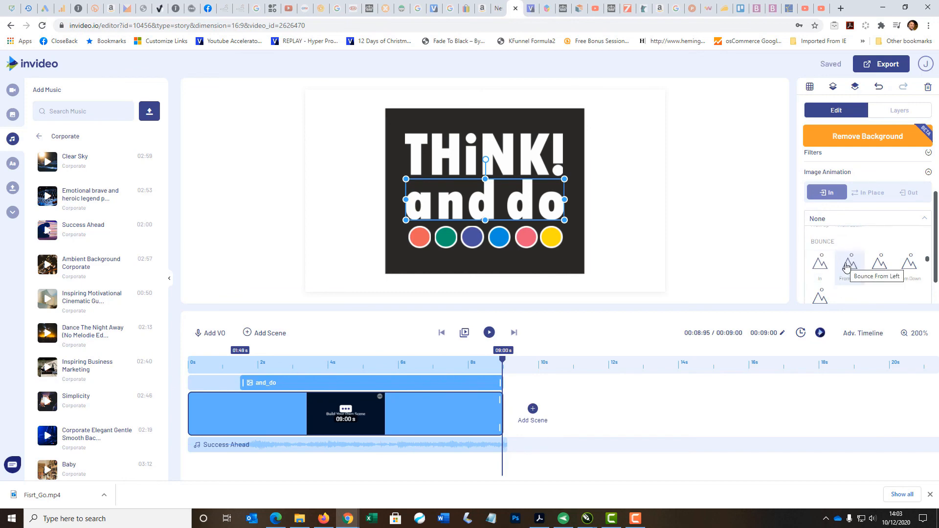
left_click(847, 266)
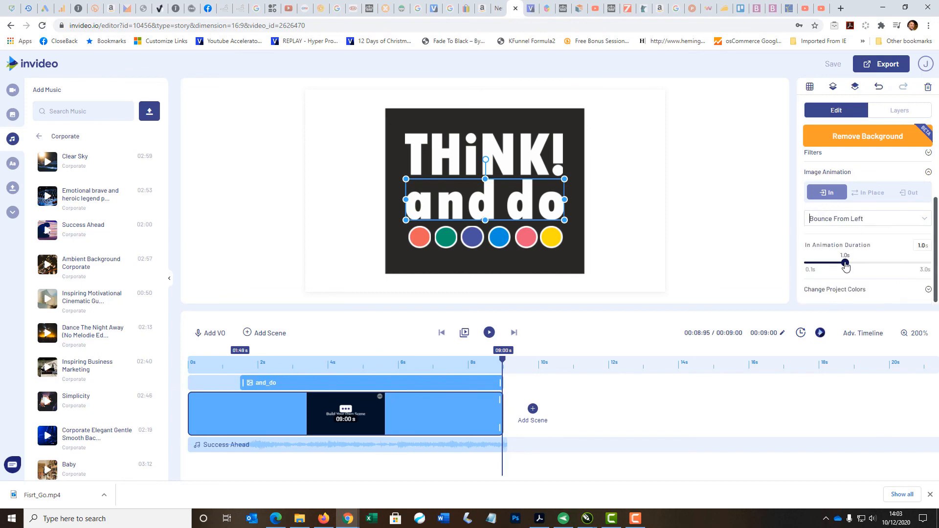
left_click_drag(844, 265, 837, 265)
Give the RED circle layer the Slide From Right In animation with a duration of 0.5 s.
left_click(414, 241)
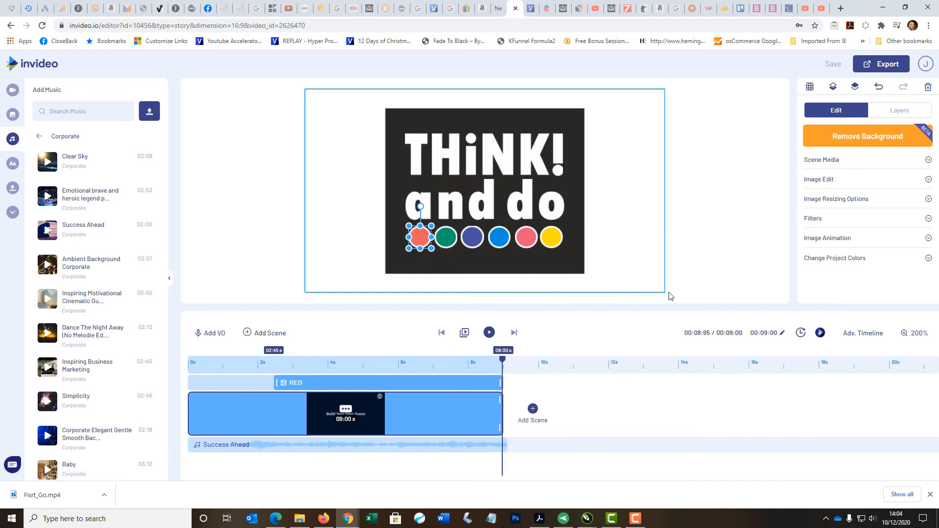
left_click(837, 239)
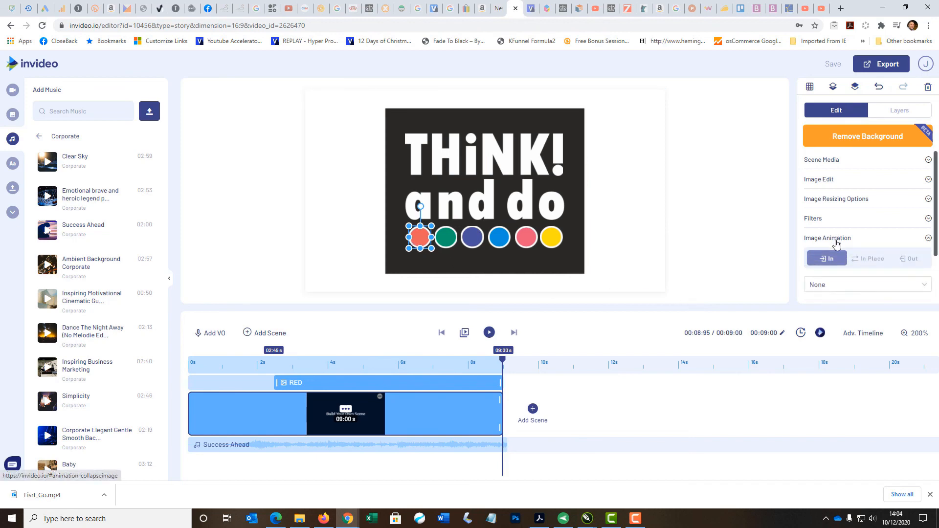
scroll(831, 237, "down", 2)
left_click(823, 222)
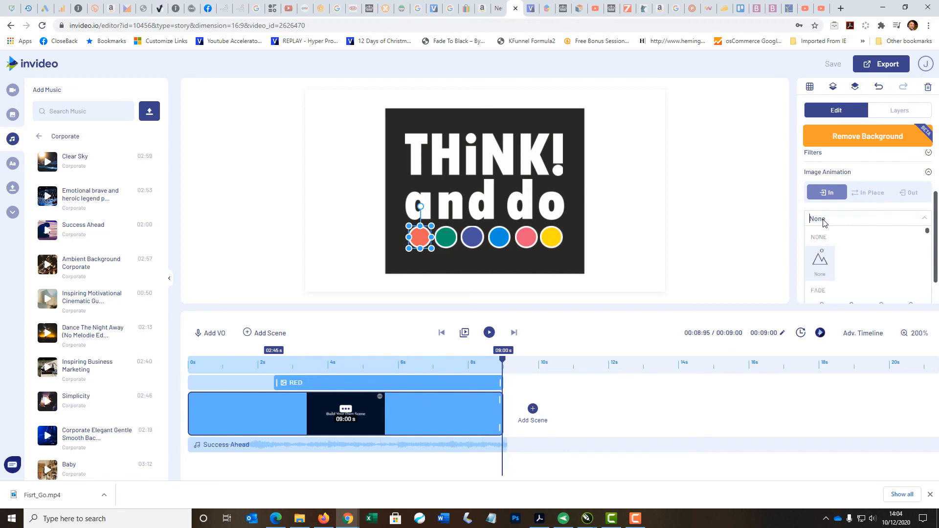
scroll(835, 261, "down", 3)
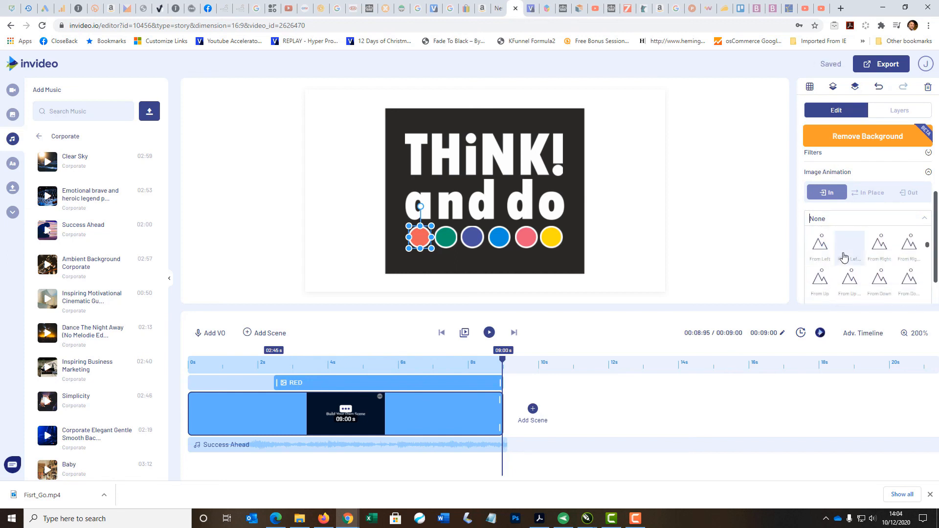
left_click(875, 254)
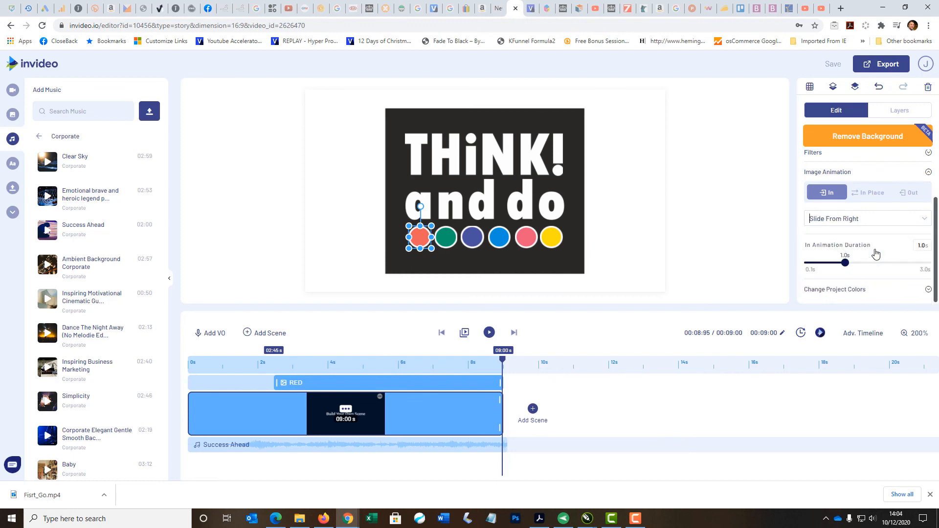
left_click_drag(844, 266, 827, 270)
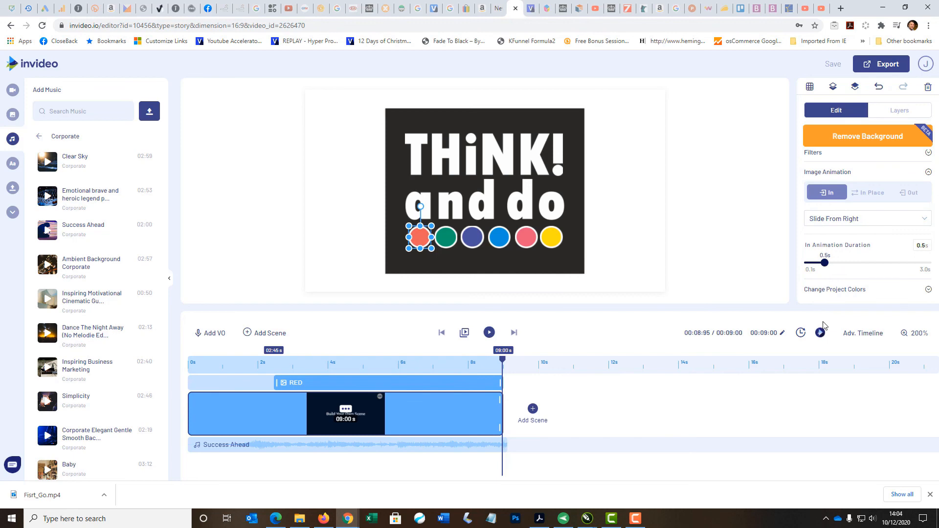
Give the GREEN circle layer the Slide From Right In animation with a duration of 0.5 s.
left_click(446, 237)
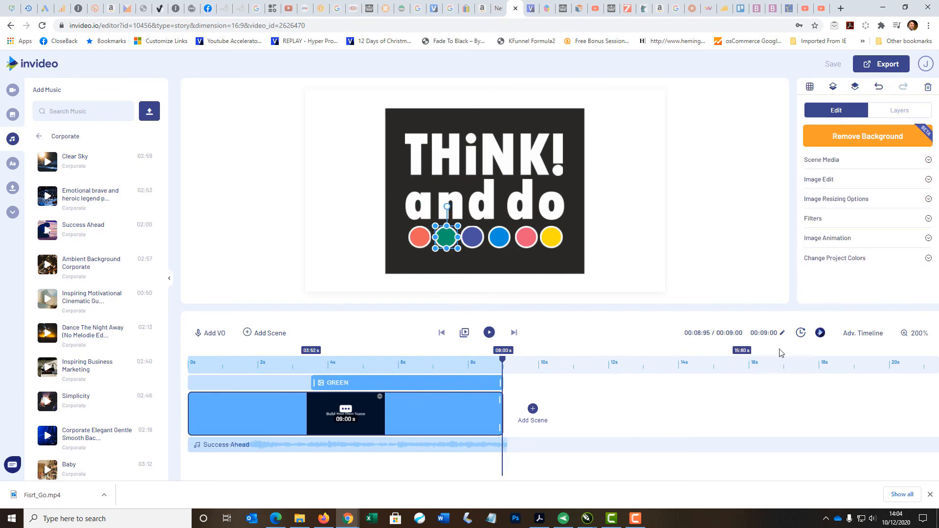
left_click(842, 239)
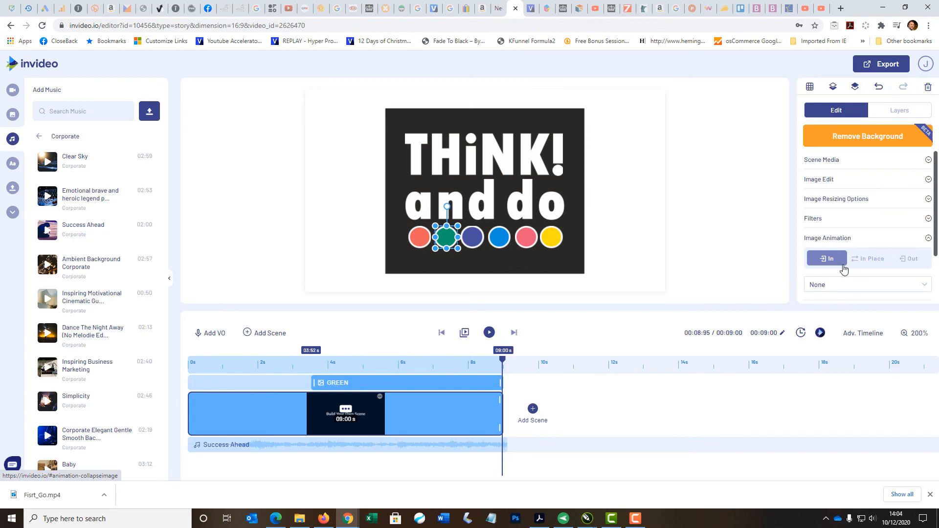
scroll(843, 269, "down", 2)
left_click(830, 221)
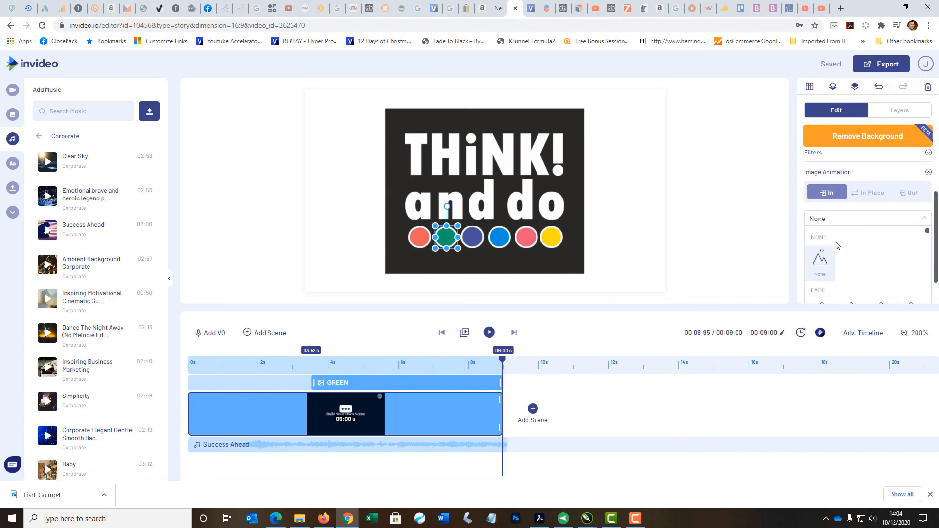
scroll(836, 246, "down", 3)
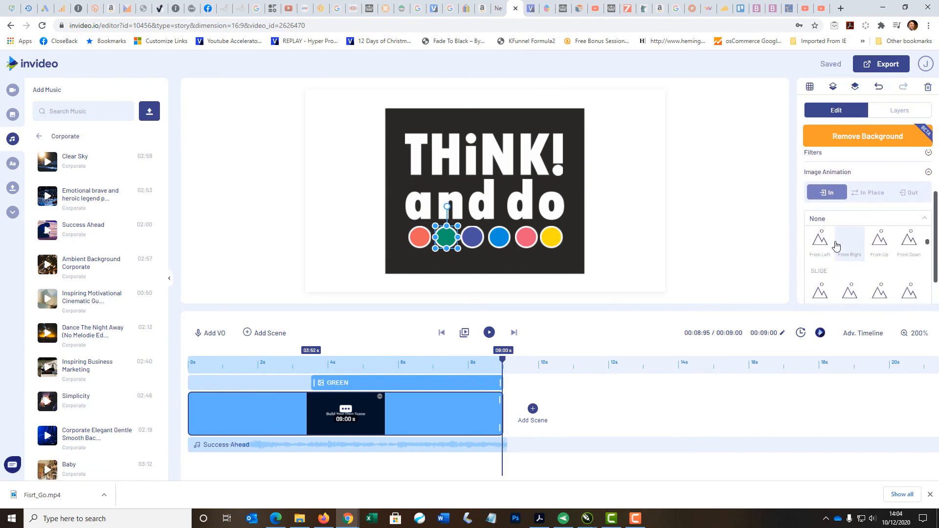
scroll(836, 246, "down", 1)
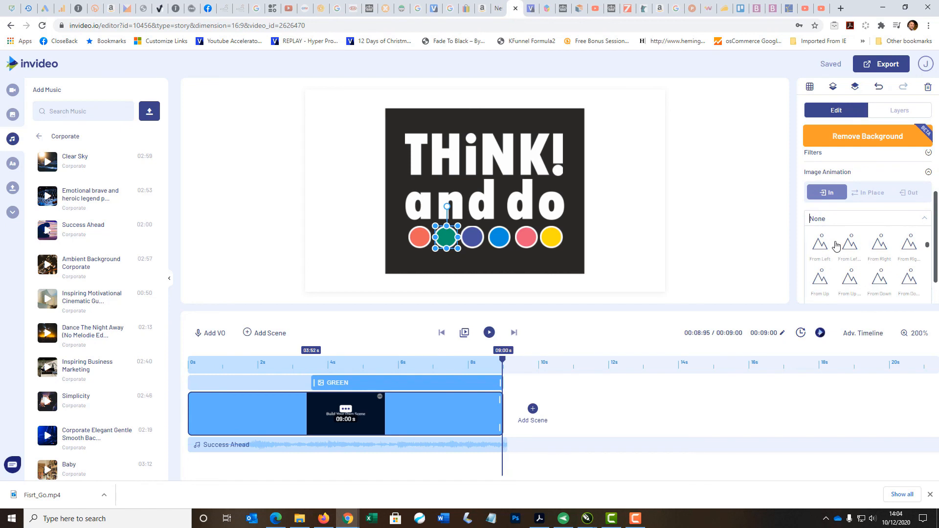
left_click(879, 253)
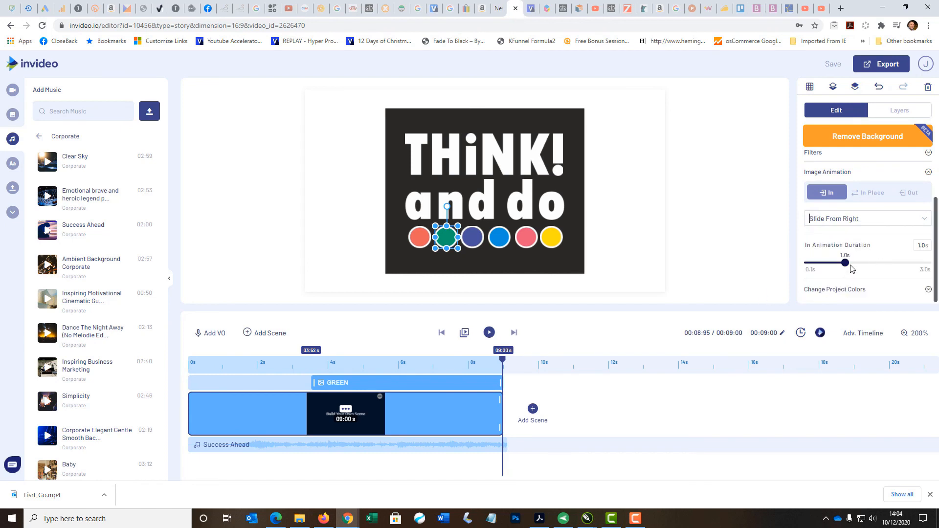
left_click_drag(844, 264, 825, 264)
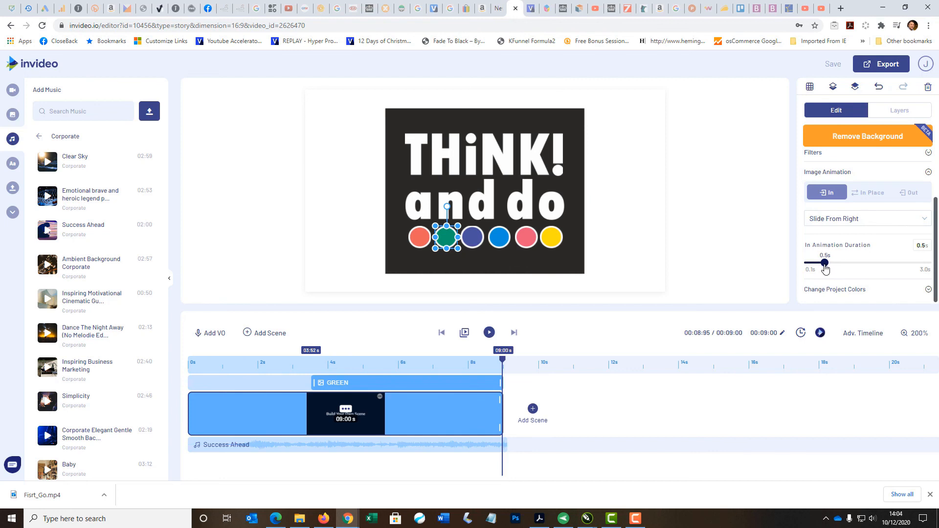
Apply Slide From Right as the In animation of the BLUE circle layer and shorten its duration to match the green circle.
left_click(467, 248)
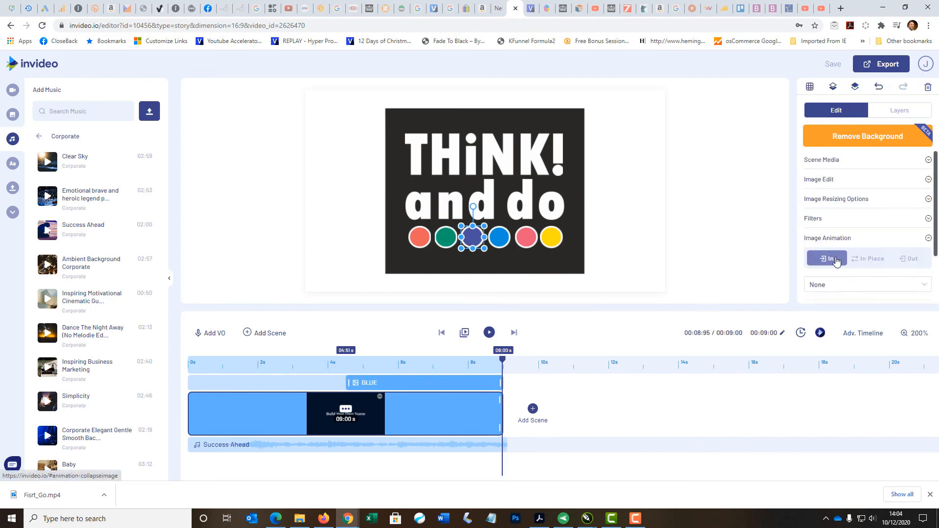
scroll(836, 261, "down", 2)
left_click(832, 221)
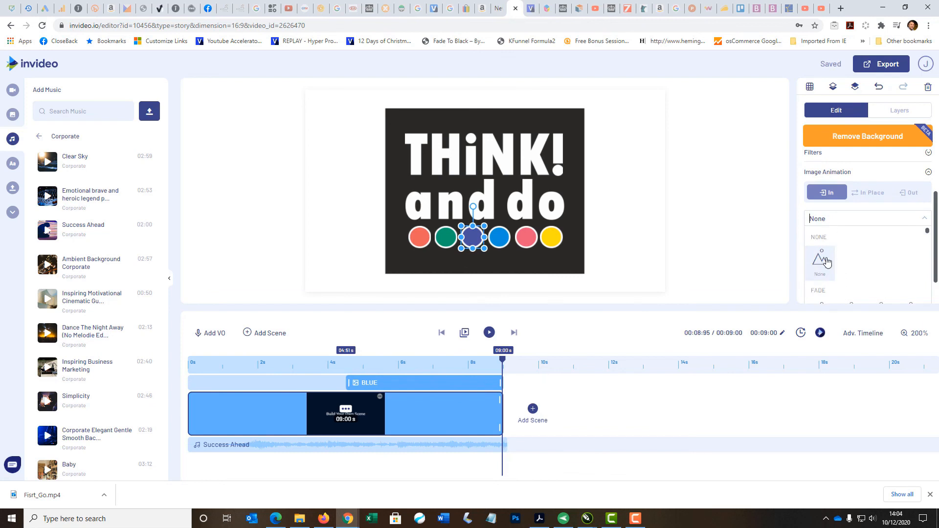
scroll(840, 281, "down", 5)
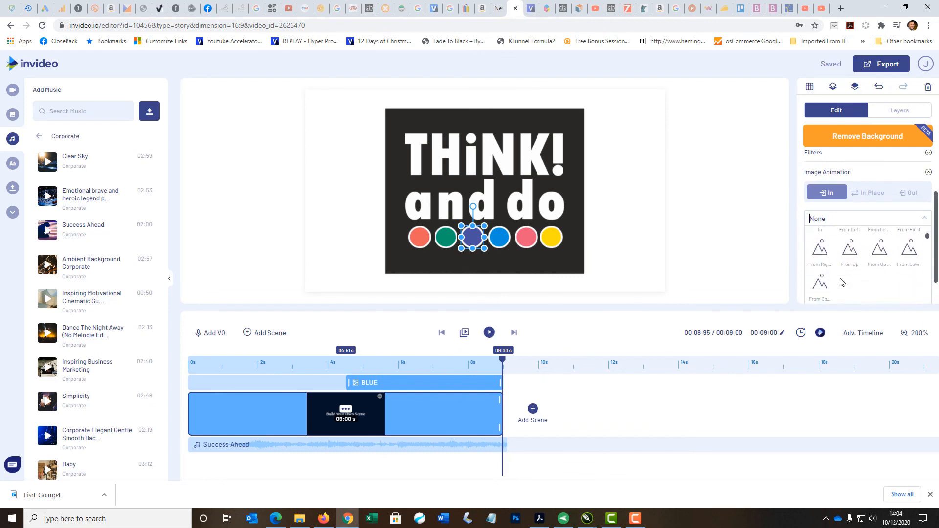
scroll(841, 282, "down", 2)
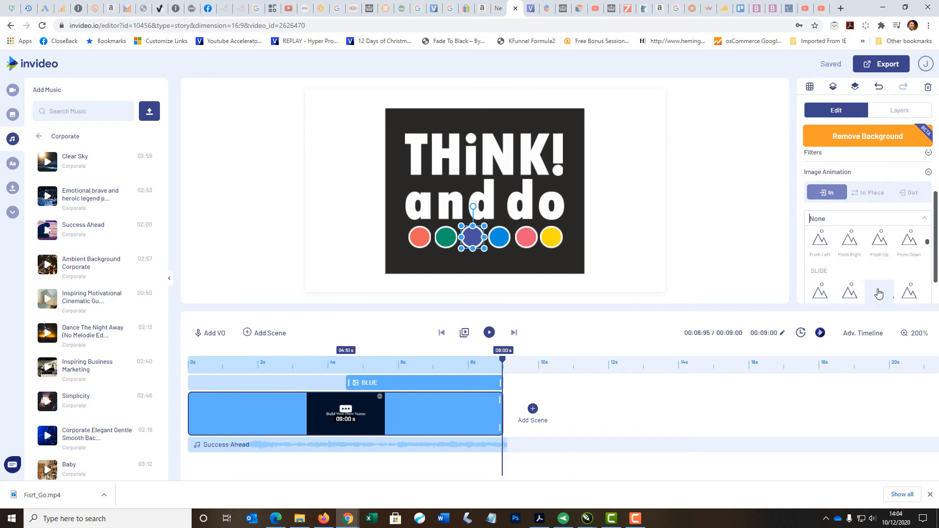
scroll(879, 293, "down", 1)
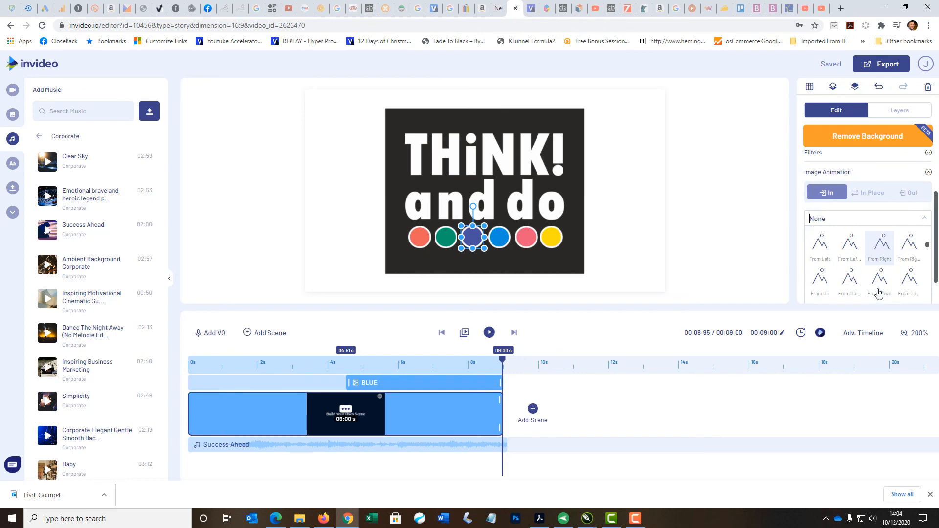
left_click(878, 245)
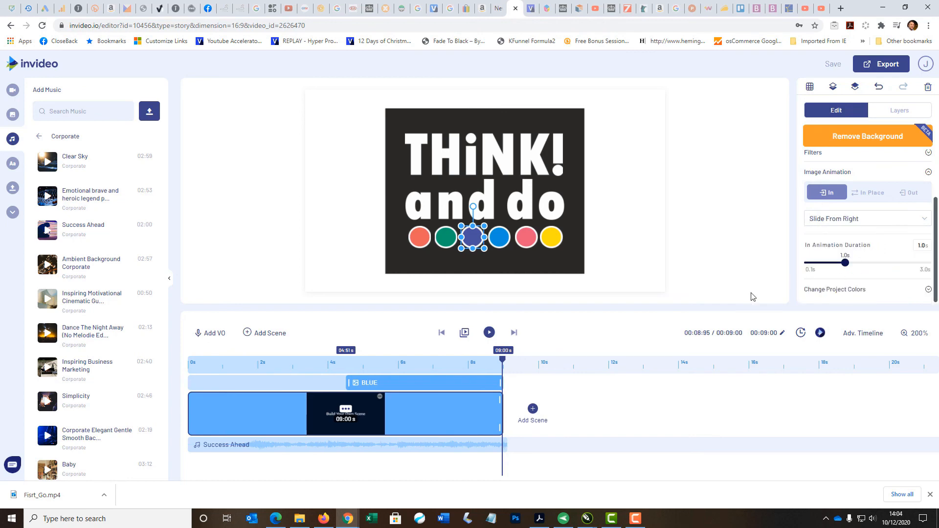
left_click_drag(843, 264, 826, 266)
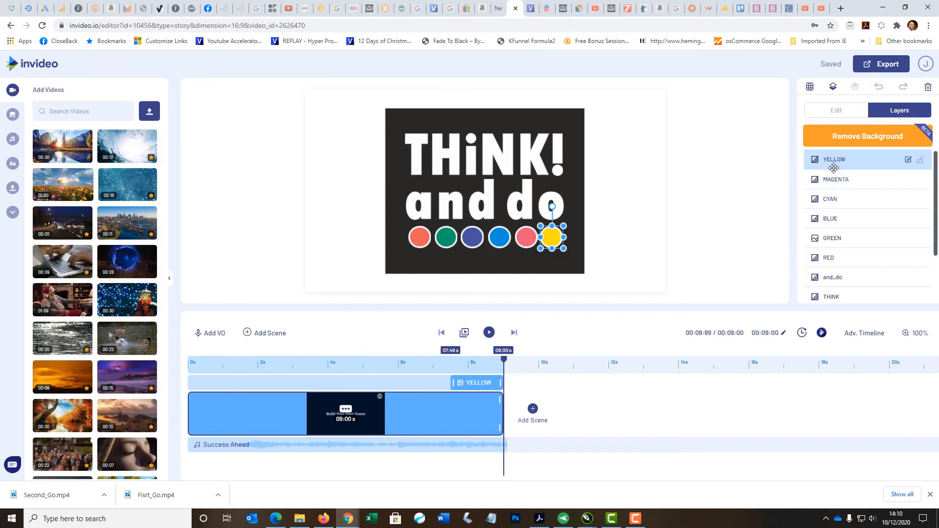